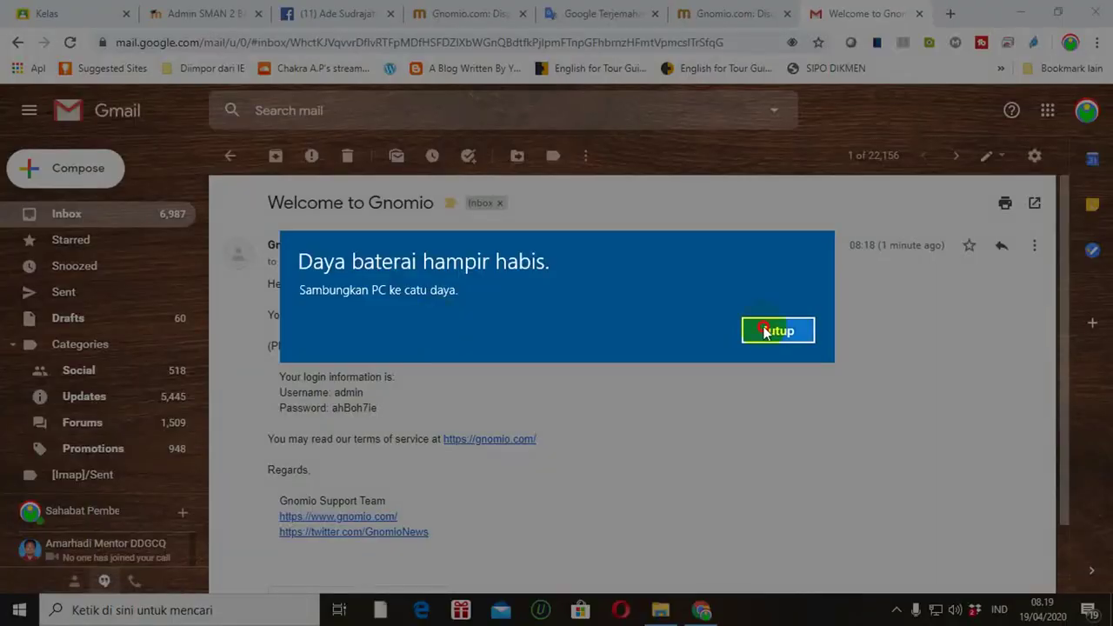
Step: Dismiss the low-battery warning covering the open Gnomio welcome email
{"action": "left_click", "coordinate": [767, 332]}
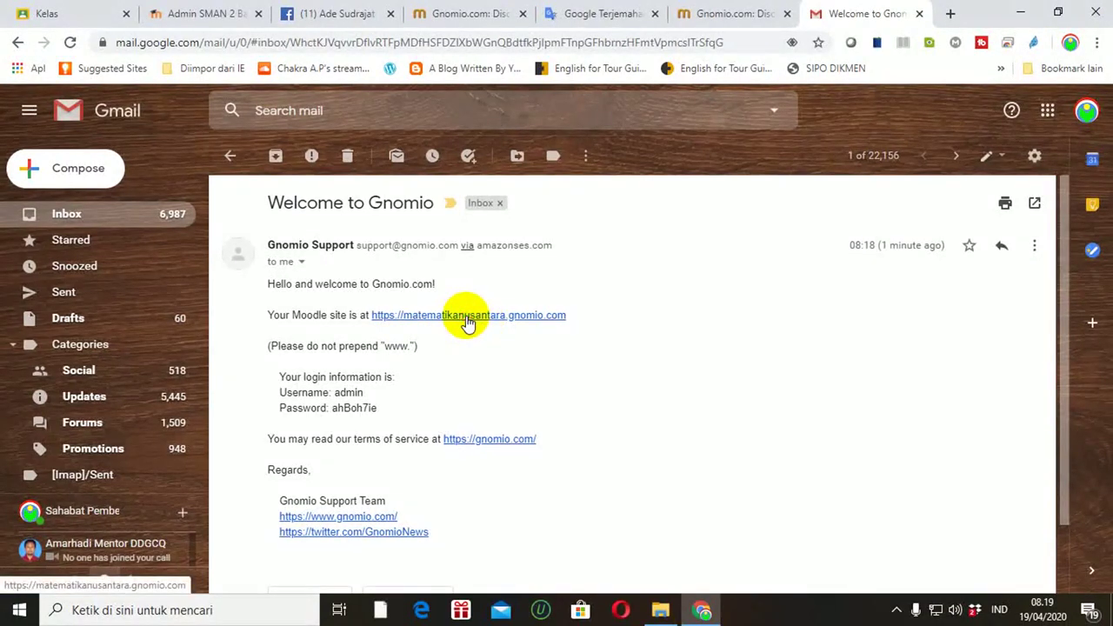
Step: Follow the matematikanusantara.gnomio.com link in the welcome email to open the site
{"action": "left_click", "coordinate": [470, 319]}
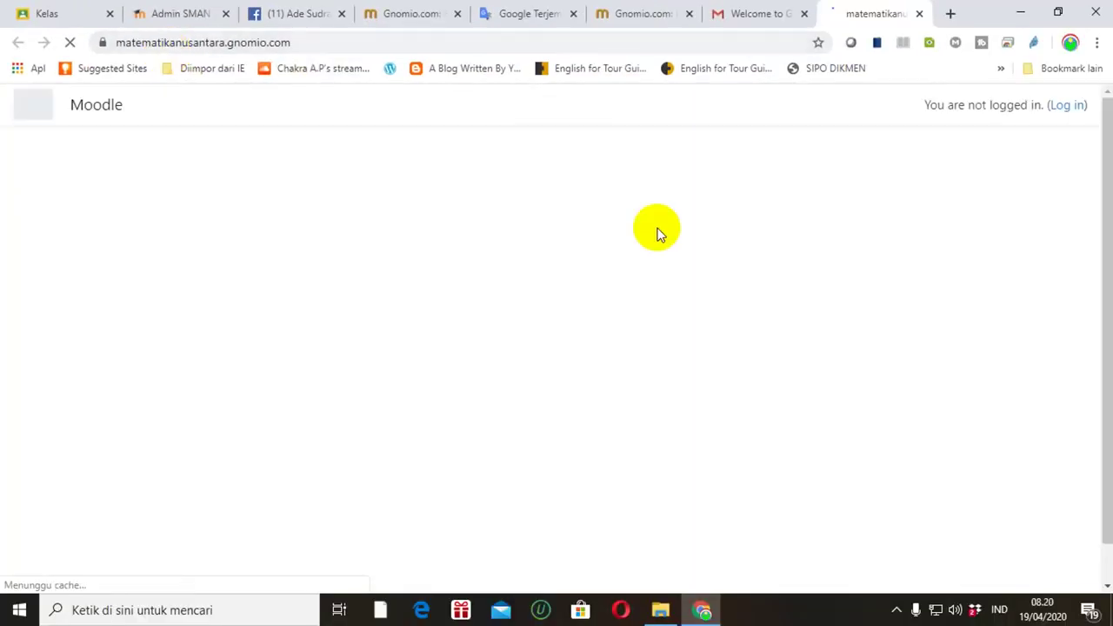
Step: Go to the site's login page through the Log in link at the top right
{"action": "left_click", "coordinate": [1065, 105]}
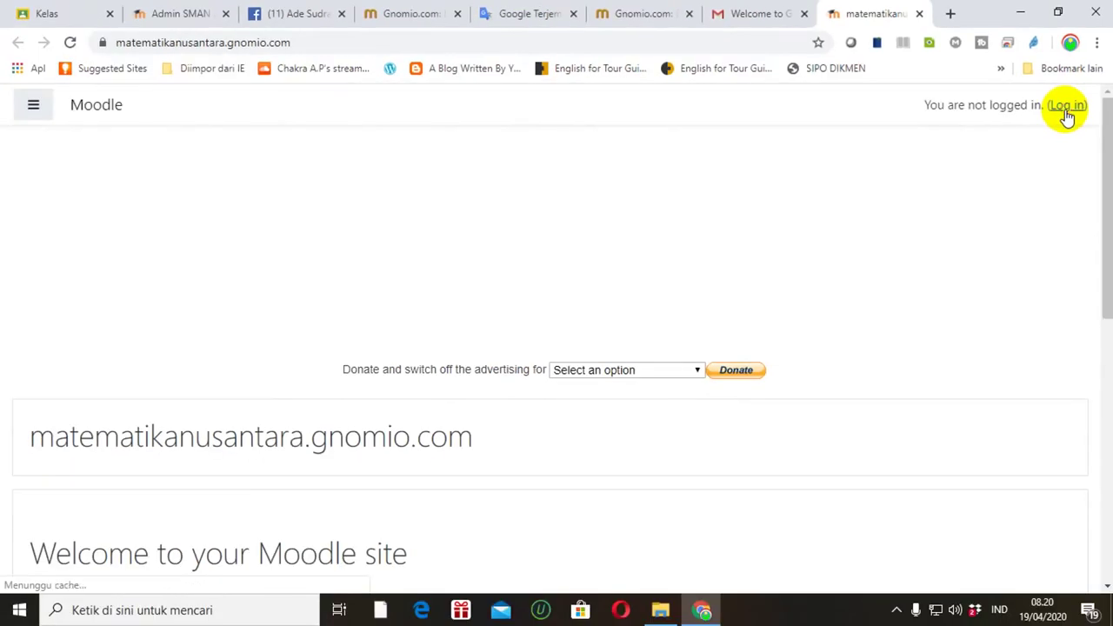
{"action": "left_click", "coordinate": [1066, 106]}
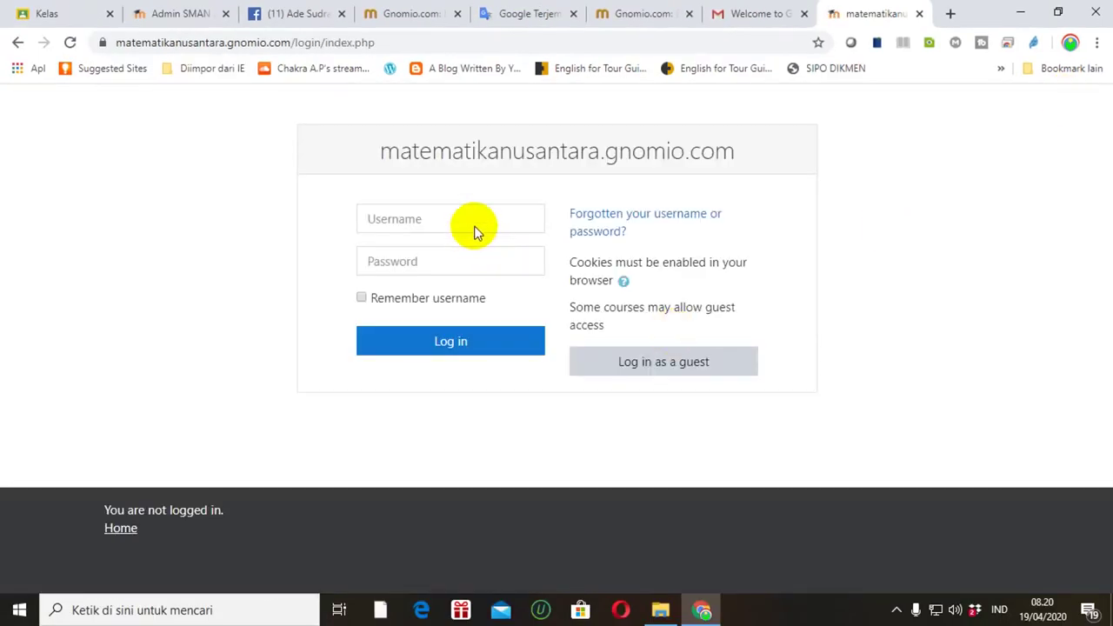
Step: Enter username admin, try pasting the password from the email, then clear the wrong paste
{"action": "left_click", "coordinate": [501, 214]}
{"action": "type", "text": "admin"}
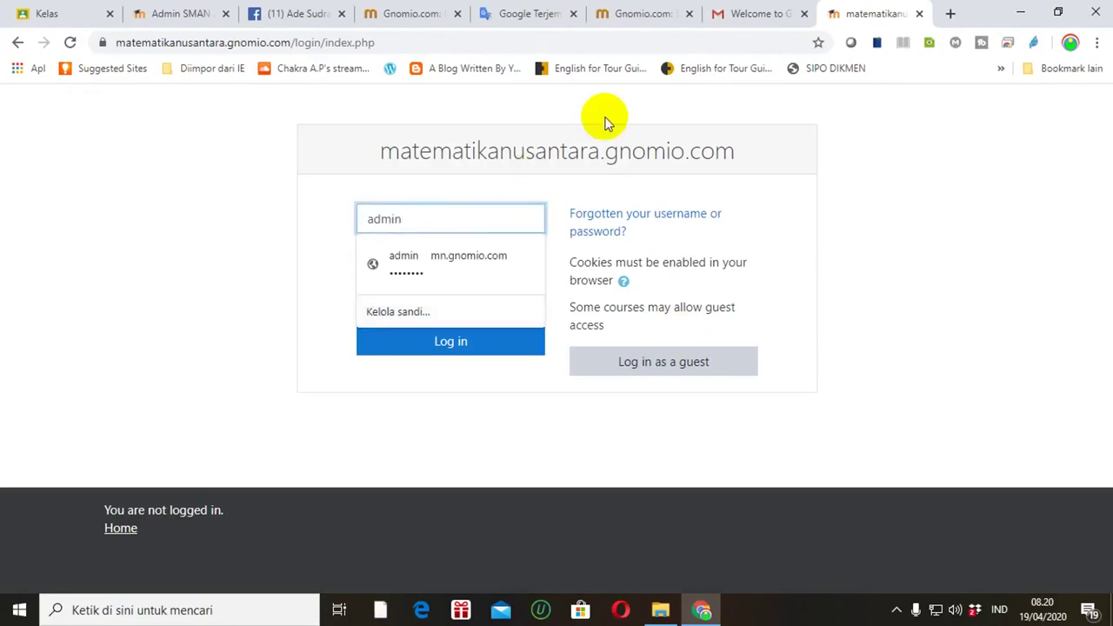
{"action": "left_click", "coordinate": [746, 16]}
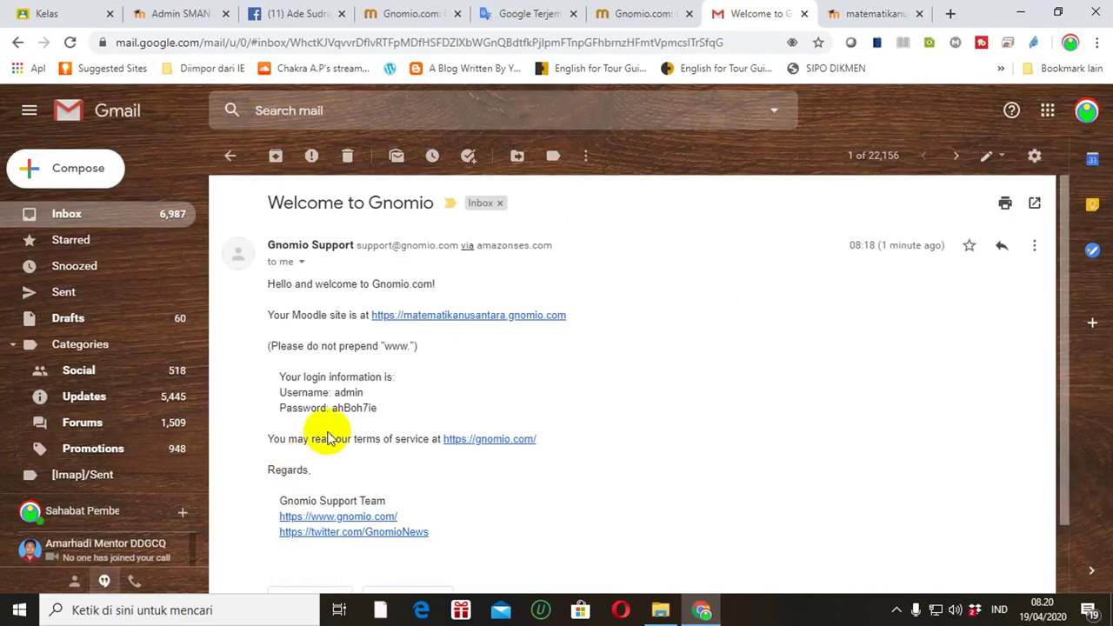
{"action": "left_click_drag", "start_coordinate": [332, 408], "coordinate": [388, 409]}
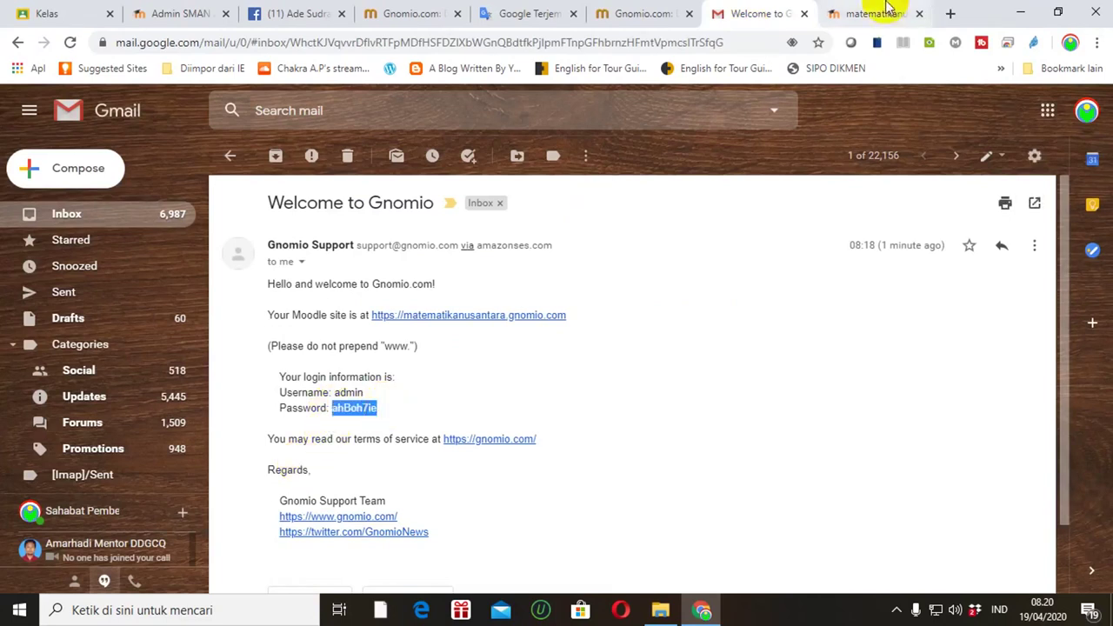
{"action": "left_click", "coordinate": [878, 13]}
{"action": "left_click", "coordinate": [483, 261]}
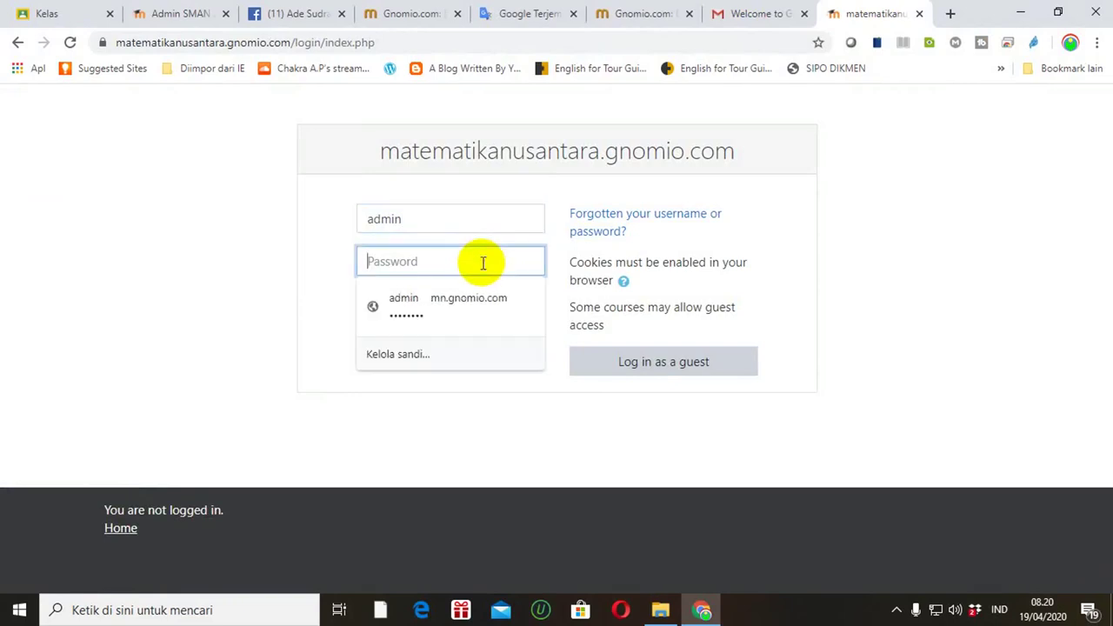
{"action": "key", "text": "ctrl+v"}
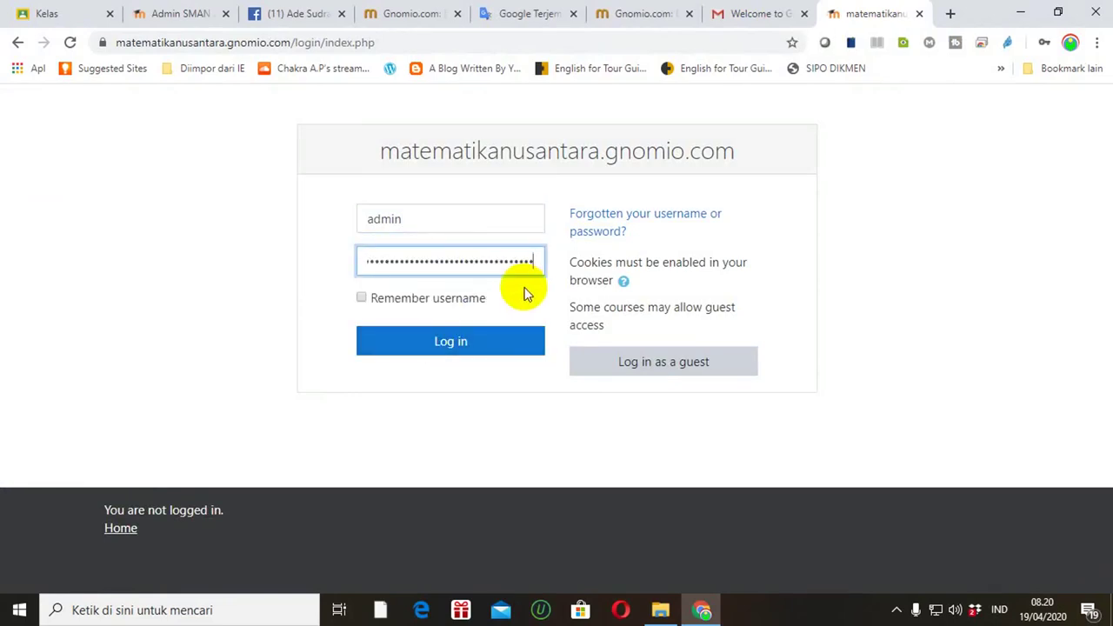
{"action": "key", "text": "ctrl+a"}
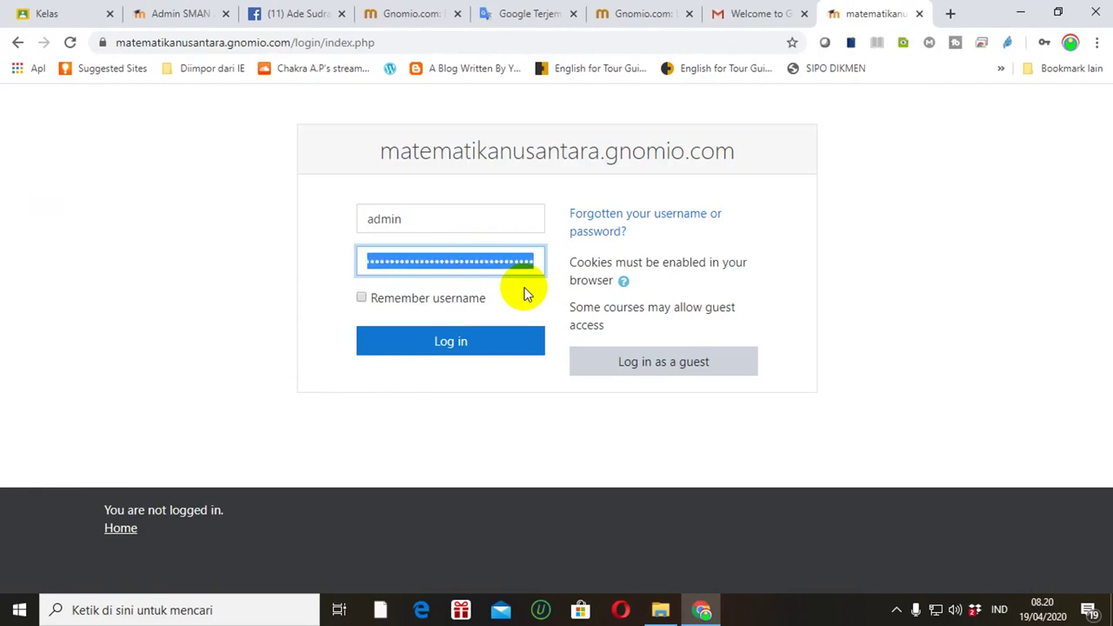
{"action": "key", "text": "BackSpace"}
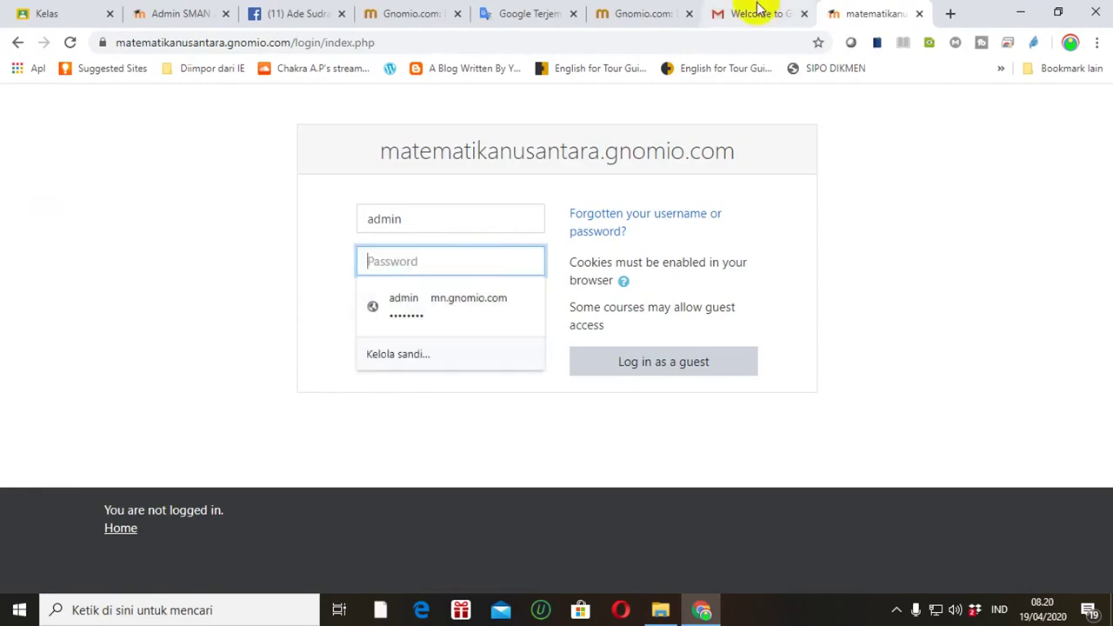
Step: Copy the admin password from the welcome email, paste it into Password, and log in
{"action": "left_click", "coordinate": [709, 16]}
{"action": "double_click", "coordinate": [352, 408]}
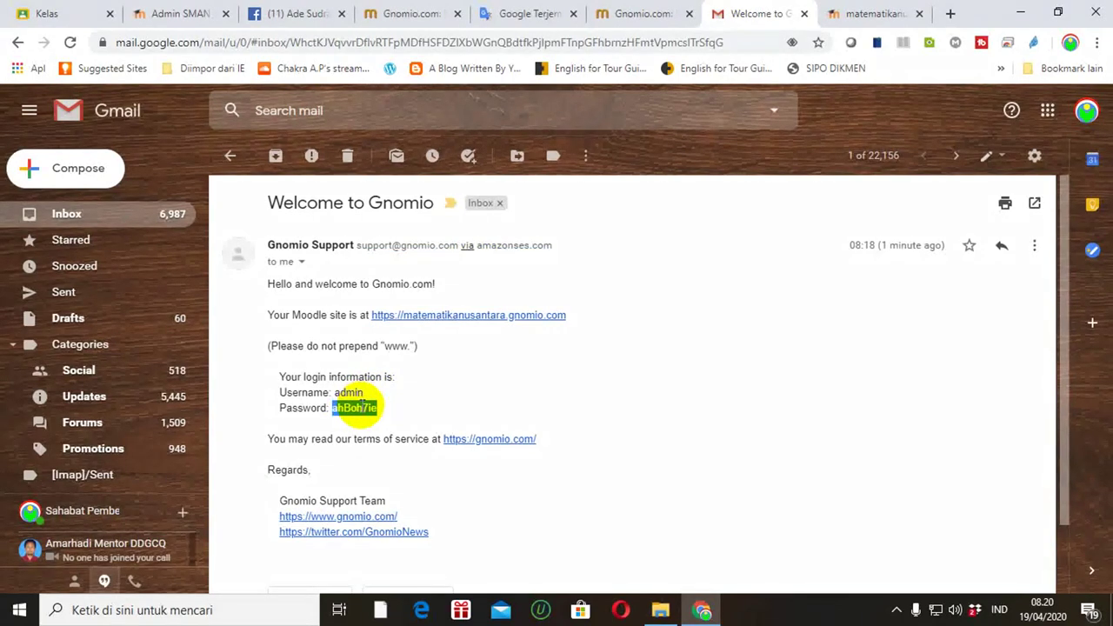
{"action": "right_click", "coordinate": [355, 407]}
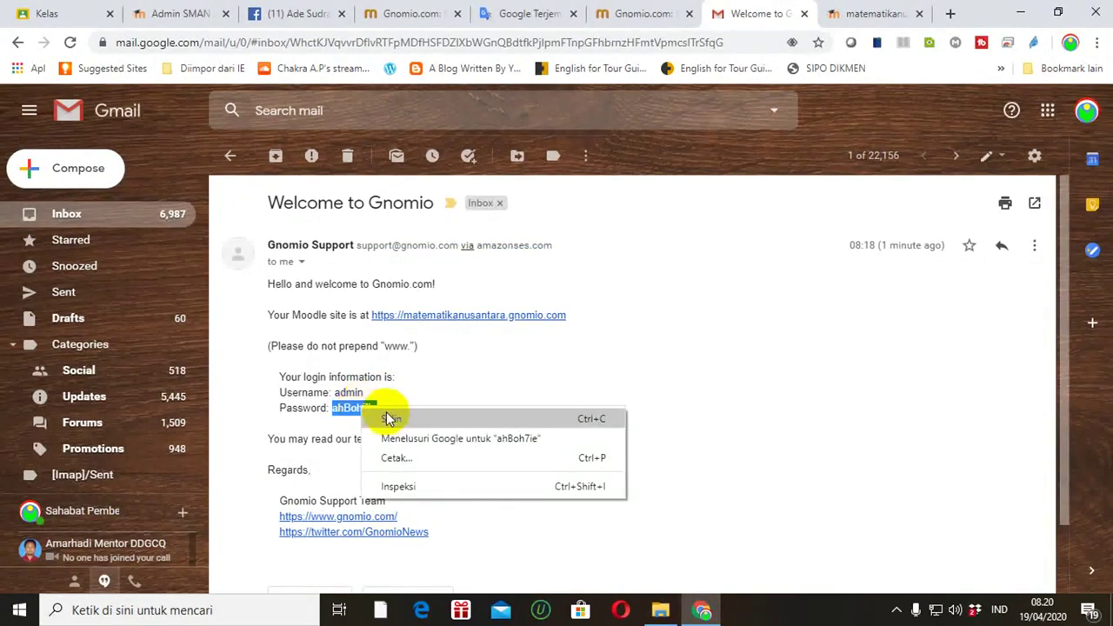
{"action": "left_click", "coordinate": [386, 417]}
{"action": "left_click", "coordinate": [861, 13]}
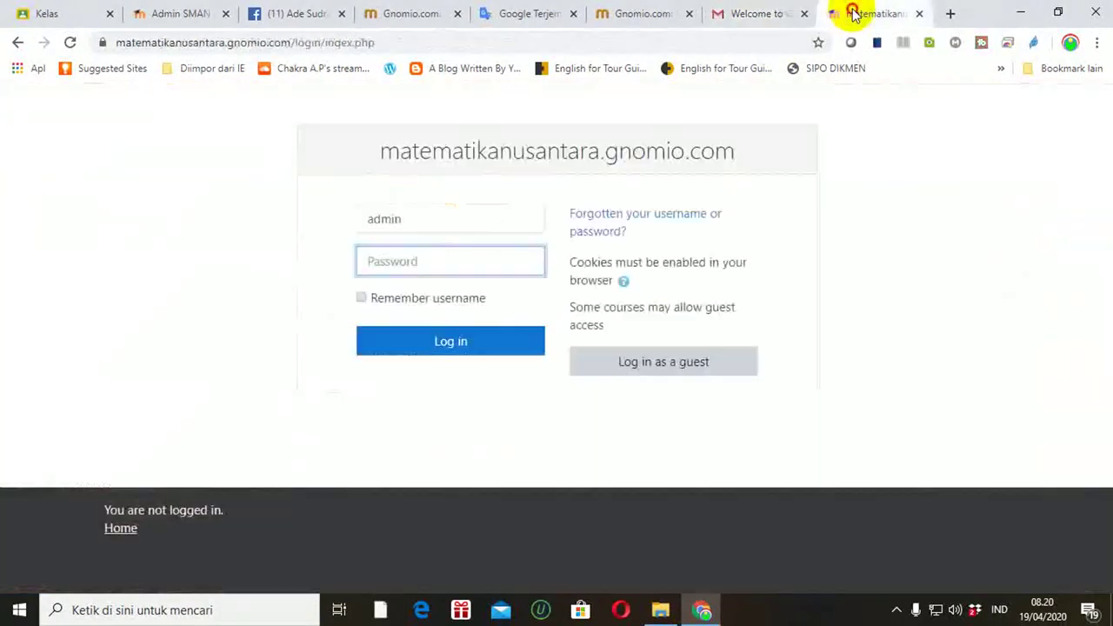
{"action": "key", "text": "ctrl+v"}
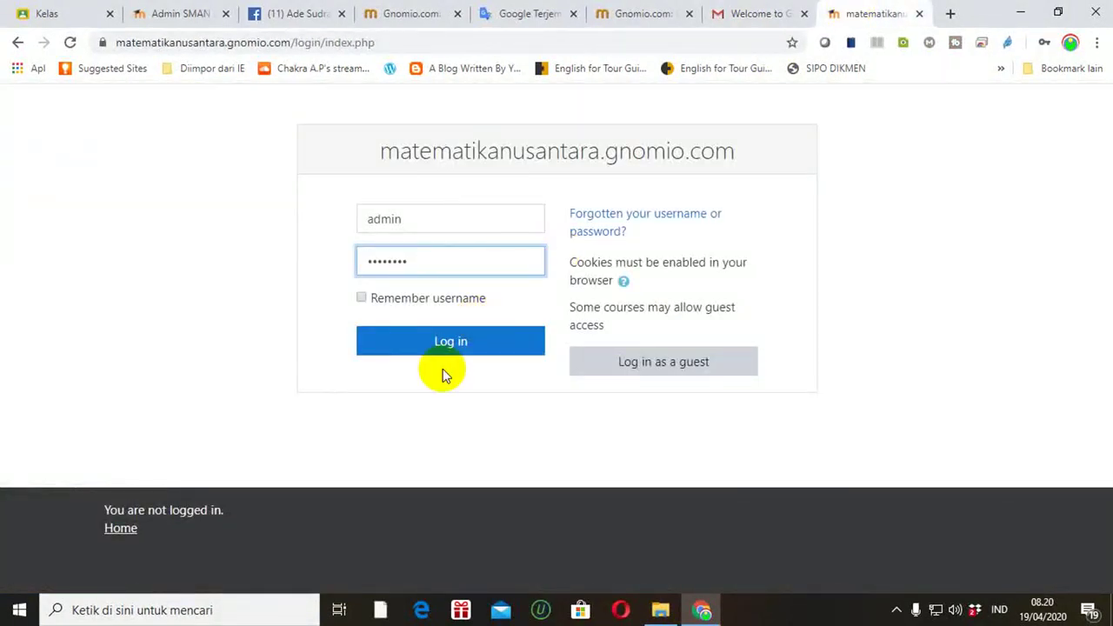
{"action": "left_click", "coordinate": [440, 345]}
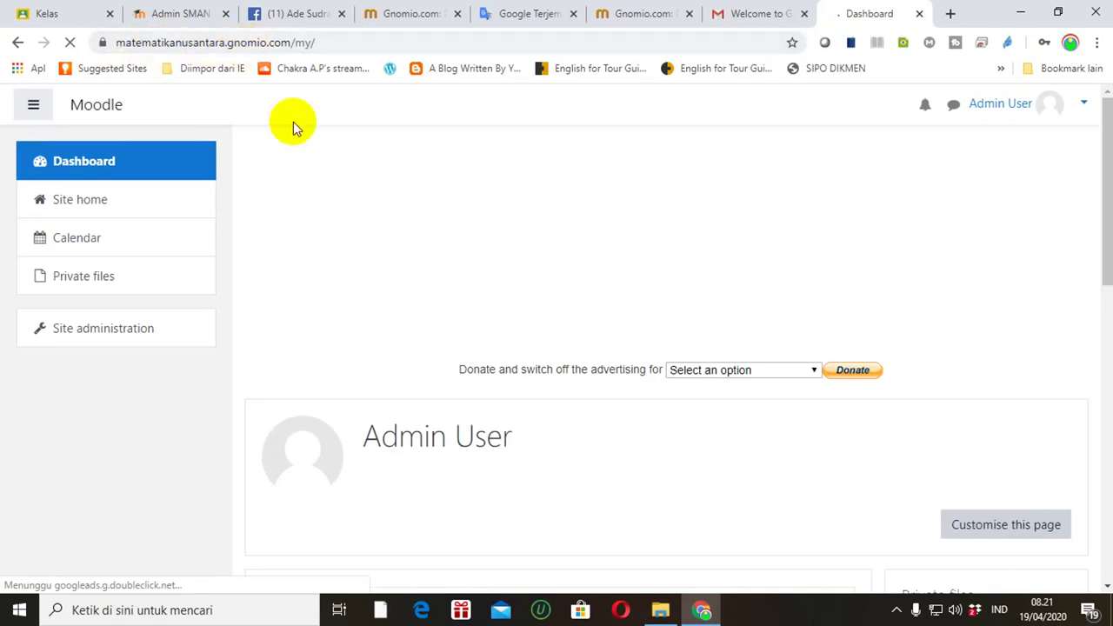
Step: Decline Chrome's offer to save the admin password with Never once the Dashboard loads
{"action": "left_click", "coordinate": [1108, 202]}
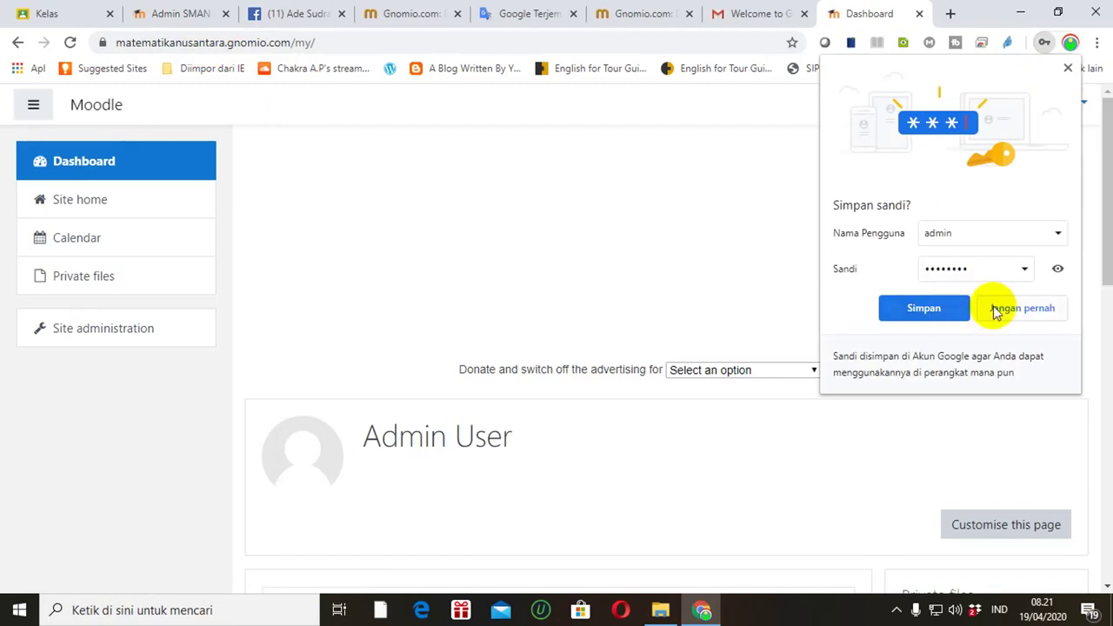
{"action": "left_click", "coordinate": [1007, 309]}
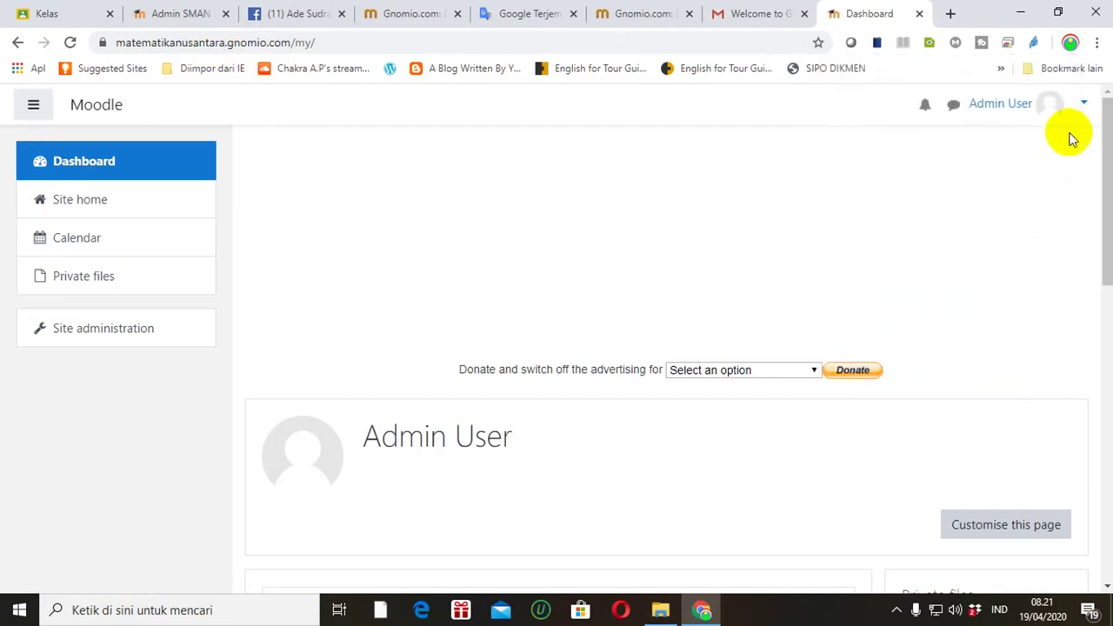
{"action": "left_click", "coordinate": [1084, 107]}
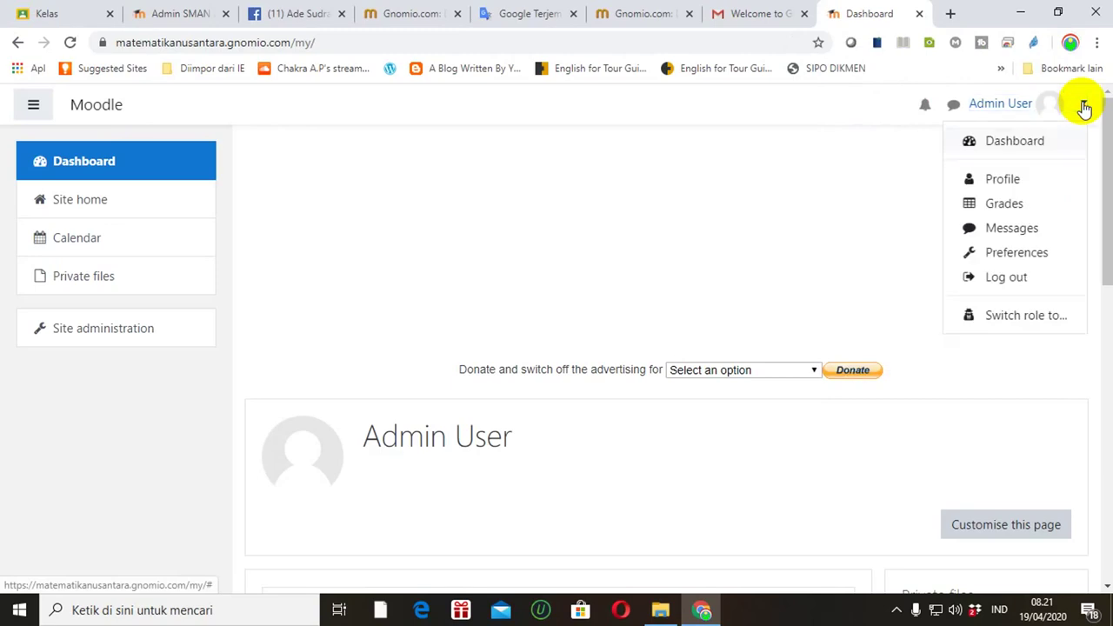
{"action": "left_click", "coordinate": [1007, 182]}
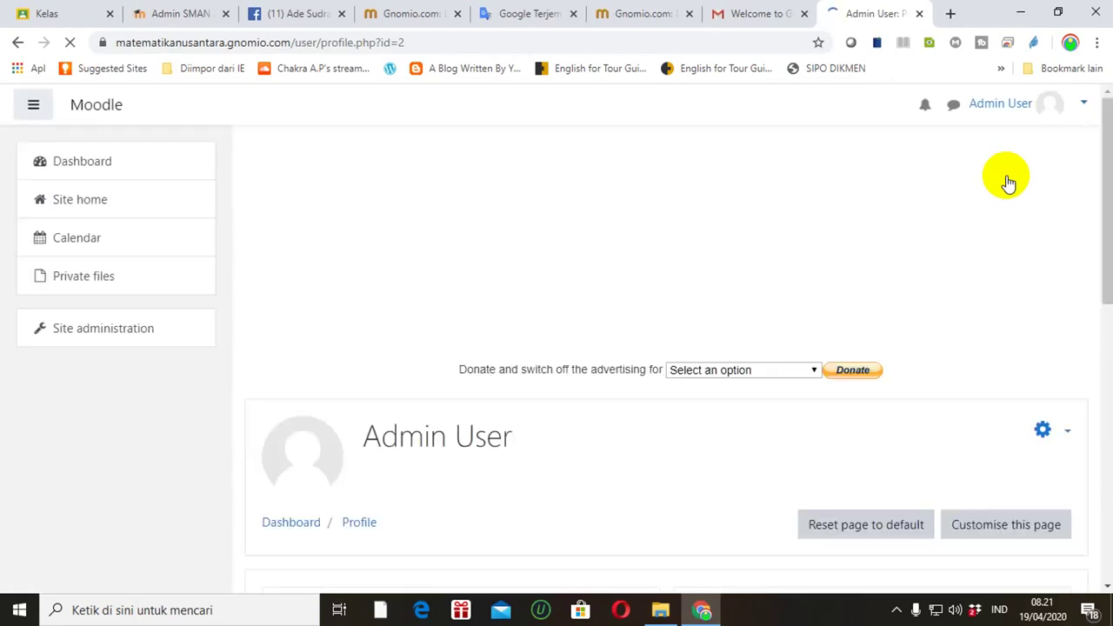
{"action": "left_click_drag", "start_coordinate": [1106, 212], "coordinate": [1103, 324]}
{"action": "scroll", "coordinate": [1108, 234], "scroll_direction": "down", "scroll_amount": 1}
{"action": "left_click", "coordinate": [614, 344]}
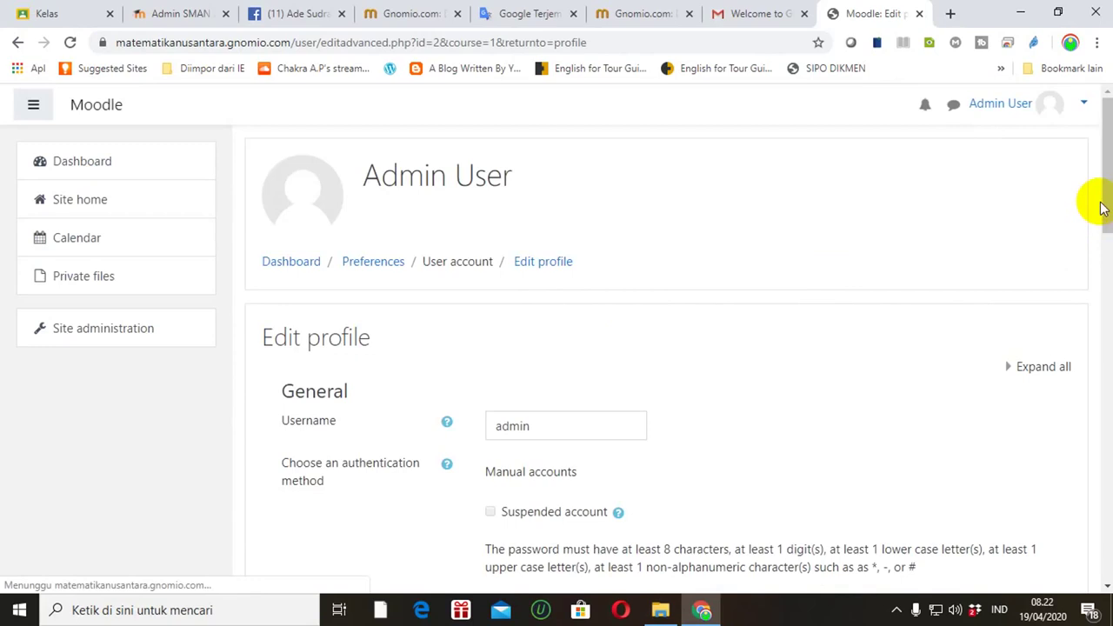
Step: Change the admin's surname from User to Matematika Nusantara
{"action": "left_click_drag", "start_coordinate": [1101, 216], "coordinate": [1109, 273]}
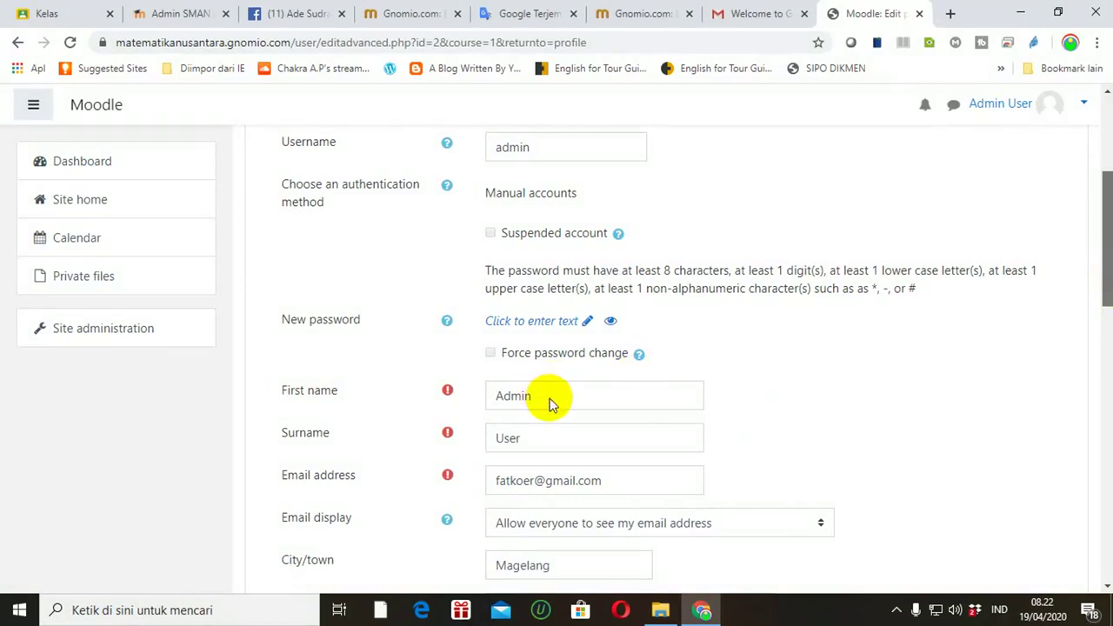
{"action": "scroll", "coordinate": [556, 439], "scroll_direction": "down", "scroll_amount": 1}
{"action": "left_click", "coordinate": [534, 442]}
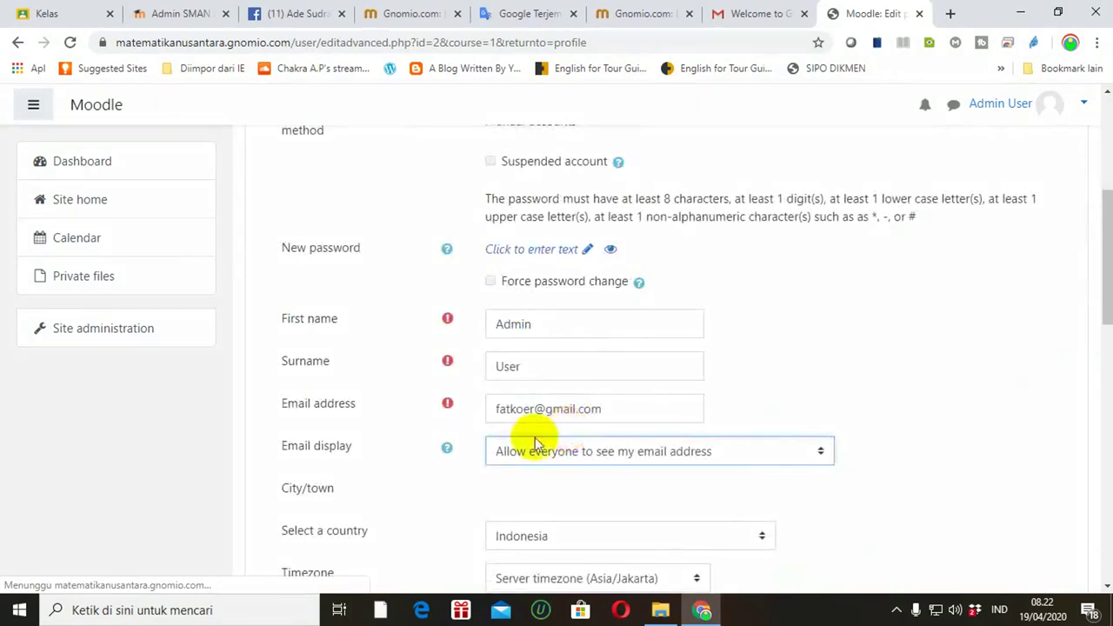
{"action": "left_click", "coordinate": [530, 362]}
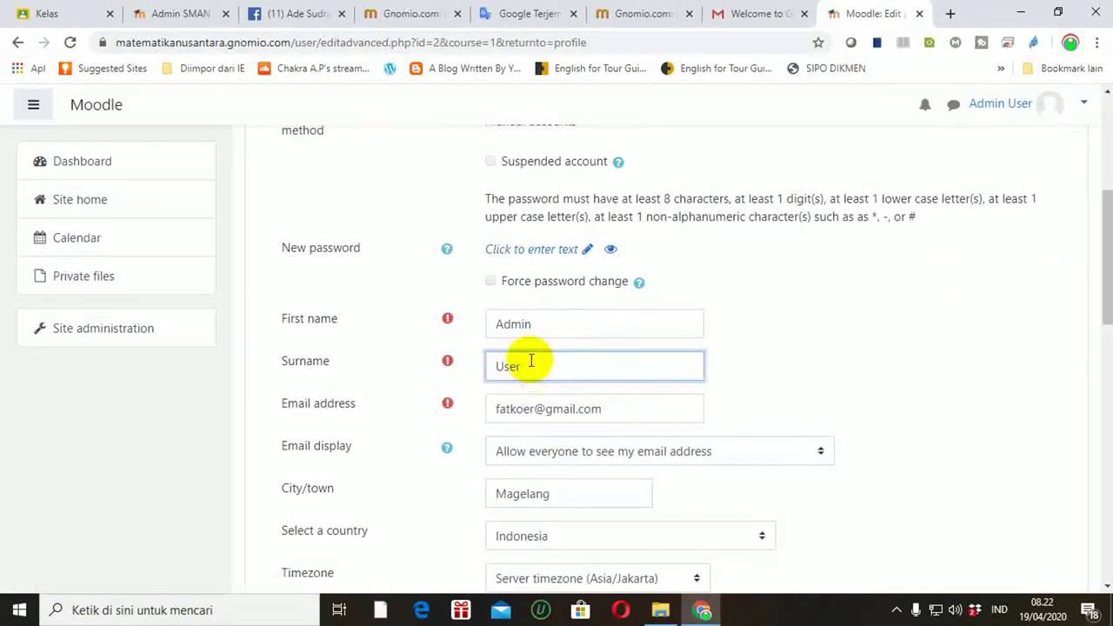
{"action": "key", "text": "BackSpace"}
{"action": "key", "text": "BackSpace"}
{"action": "key", "text": "BackSpace"}
{"action": "key", "text": "BackSpace"}
{"action": "type", "text": "Matematika Nus"}
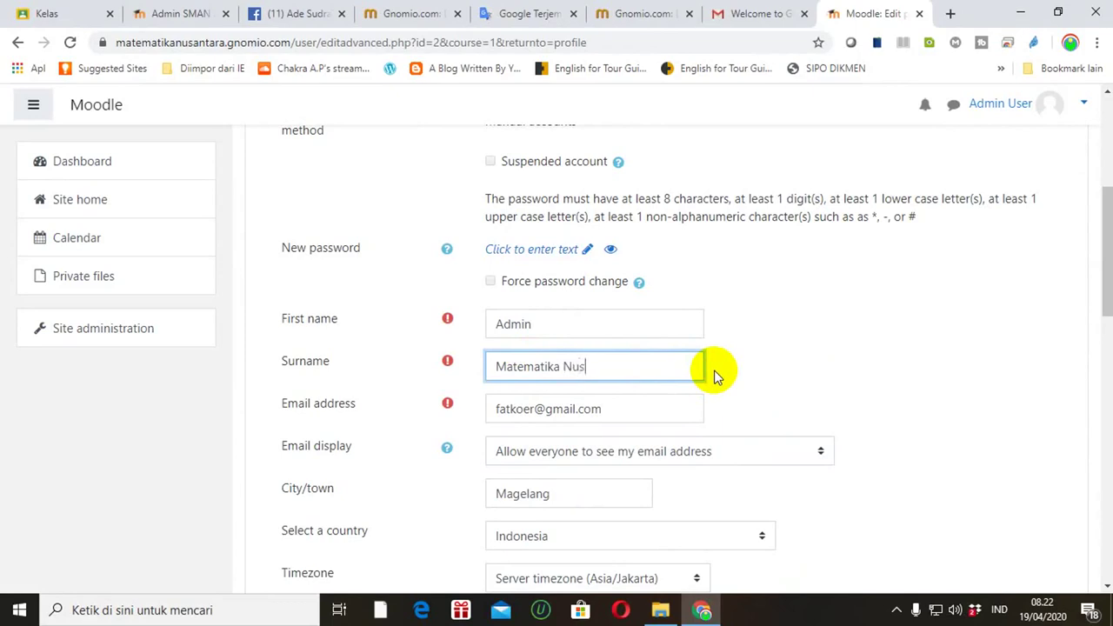
{"action": "type", "text": "antara"}
Step: Enter a new admin password in the New password field
{"action": "mouse_move", "coordinate": [1103, 293]}
{"action": "left_mouse_down"}
{"action": "mouse_move", "coordinate": [1108, 333]}
{"action": "mouse_move", "coordinate": [1100, 273]}
{"action": "mouse_move", "coordinate": [1101, 427]}
{"action": "mouse_move", "coordinate": [1086, 289]}
{"action": "left_mouse_up"}
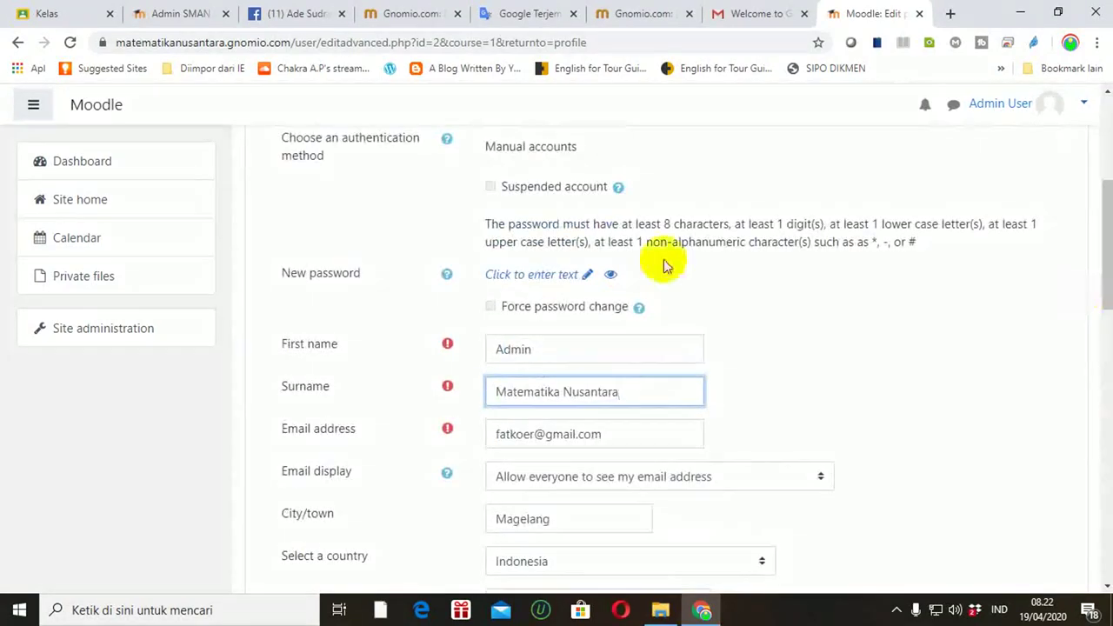
{"action": "left_click", "coordinate": [587, 277]}
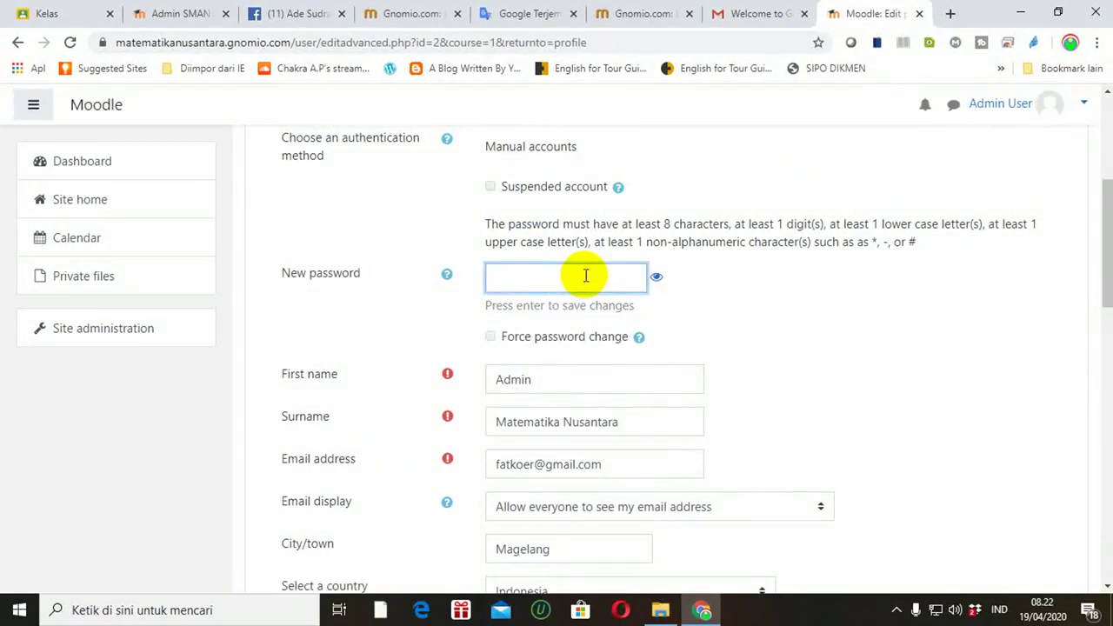
{"action": "type", "text": "••••••"}
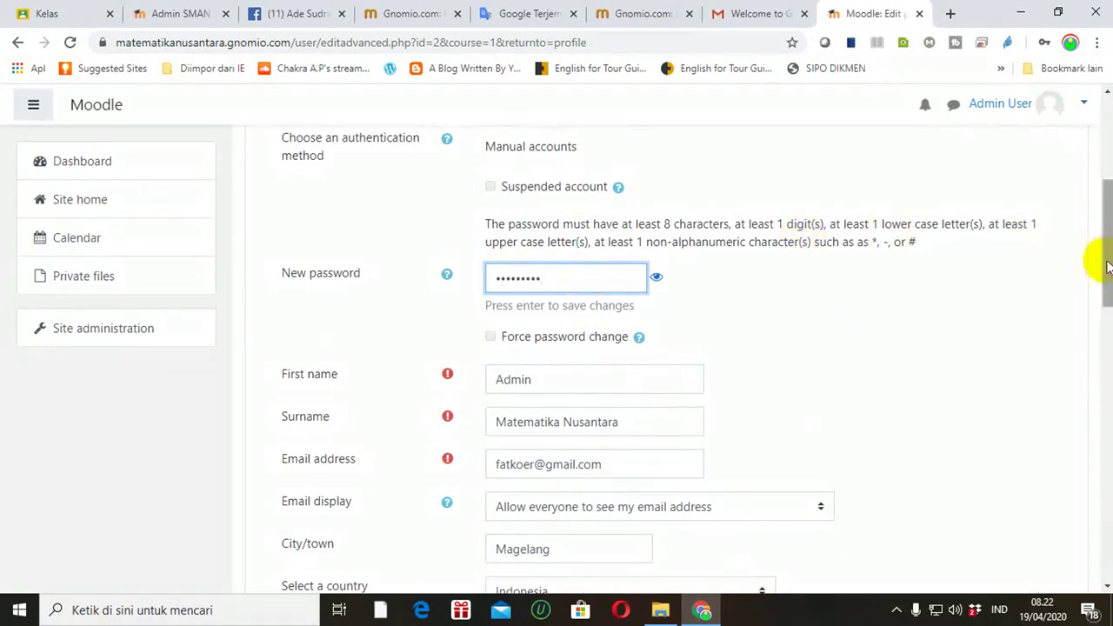
{"action": "left_click_drag", "start_coordinate": [1110, 272], "coordinate": [1110, 461]}
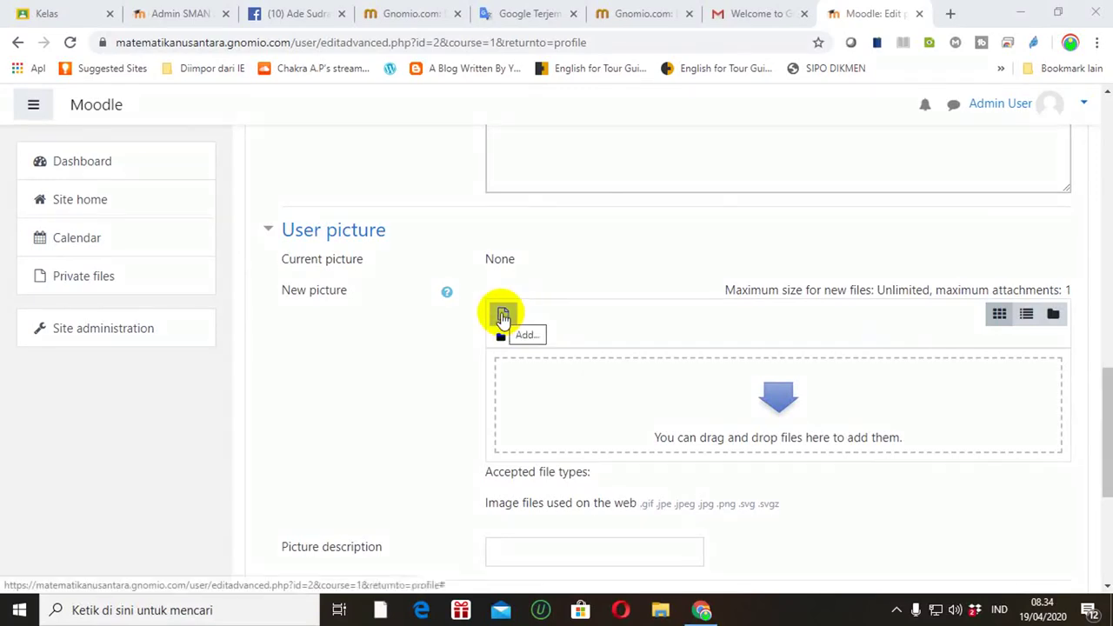
Step: Add a User picture file via the File picker's Upload a file option, browsing the computer
{"action": "left_click", "coordinate": [503, 317]}
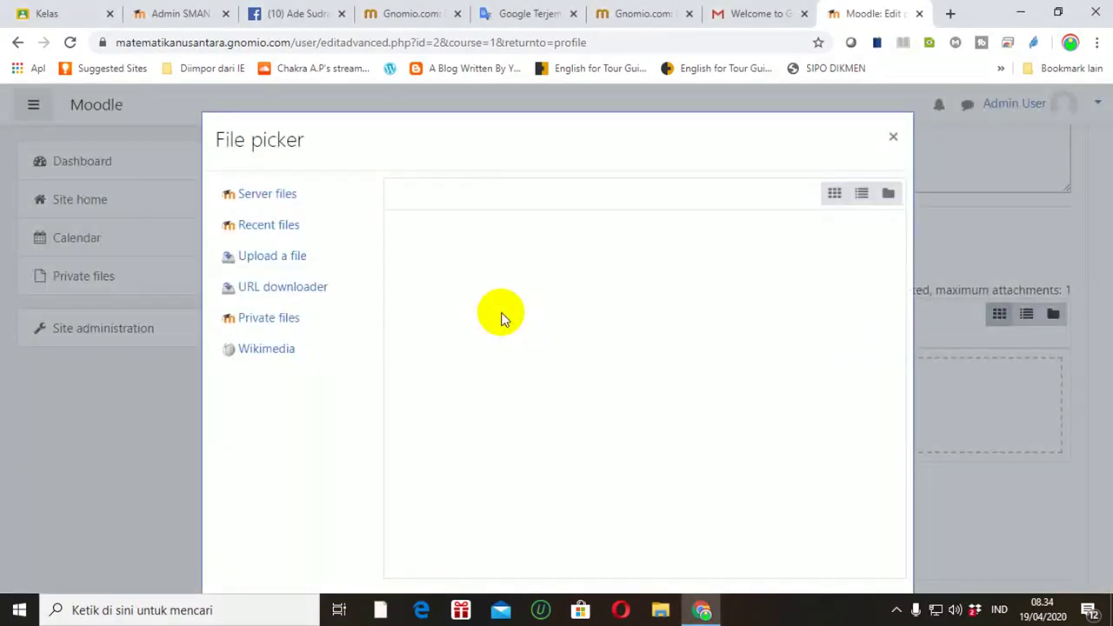
{"action": "left_click", "coordinate": [281, 264]}
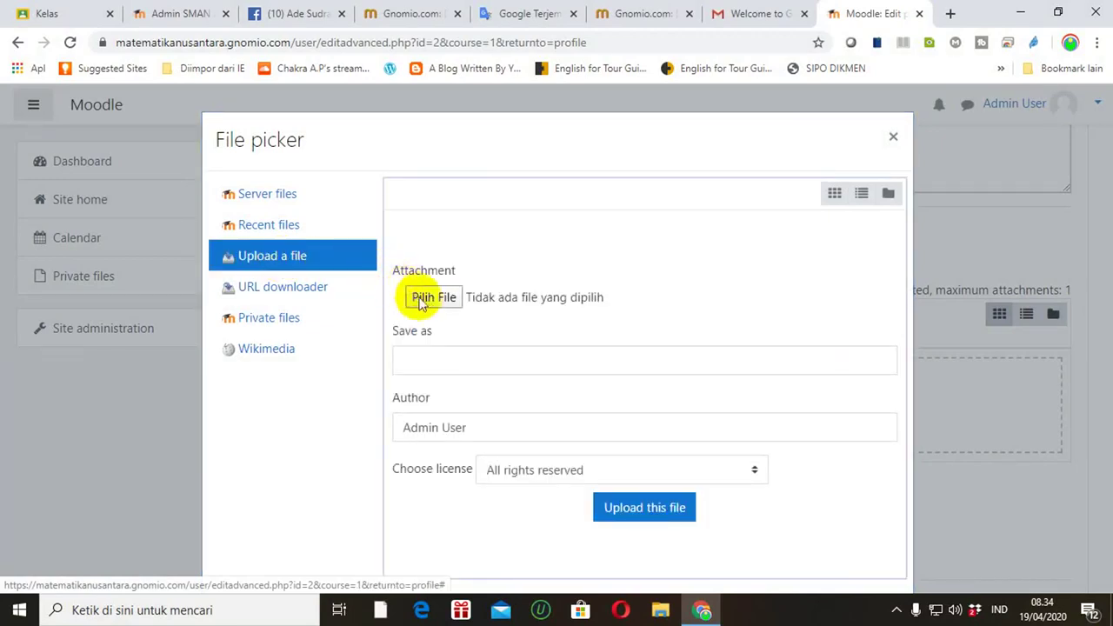
{"action": "left_click", "coordinate": [435, 300]}
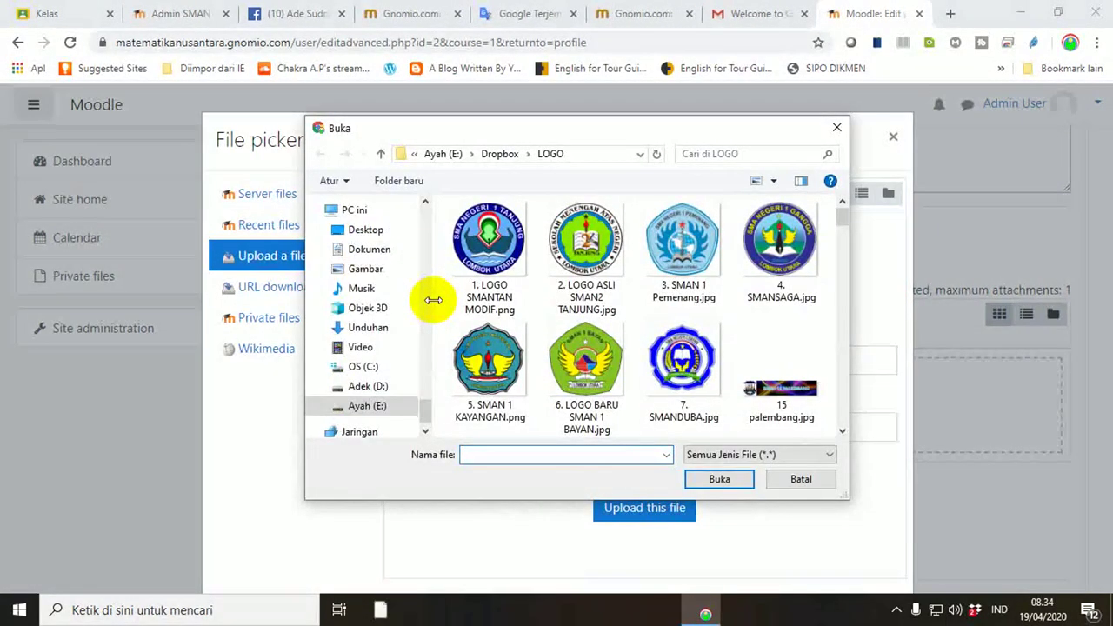
Step: Choose logo MN.png from the LOGO folder in the Buka dialog and upload it
{"action": "left_click", "coordinate": [842, 431]}
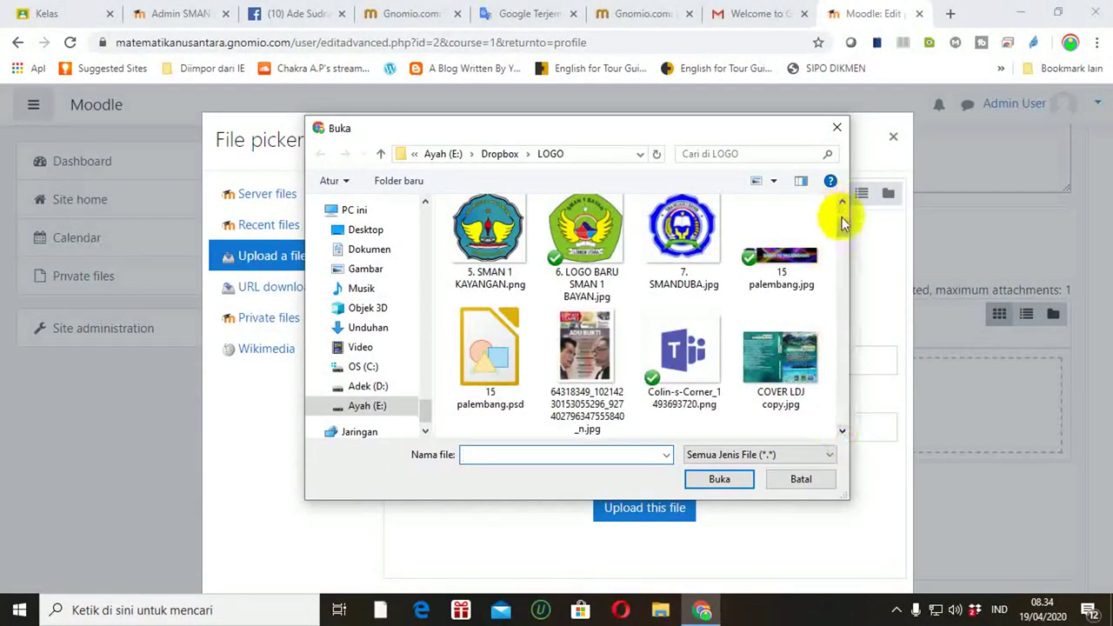
{"action": "left_click", "coordinate": [843, 203]}
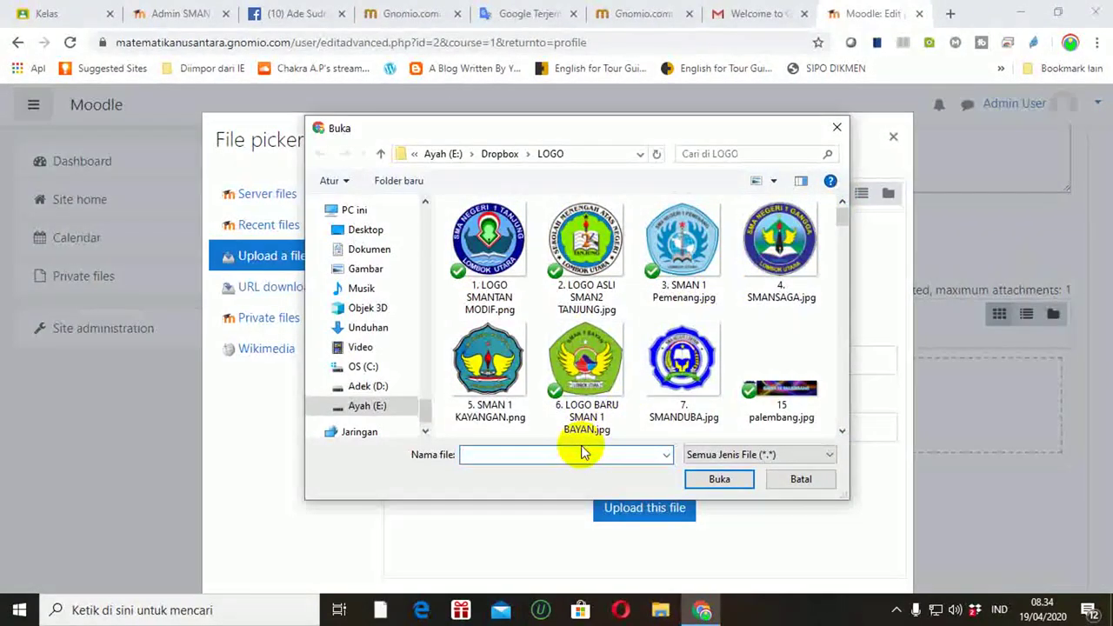
{"action": "type", "text": "Log"}
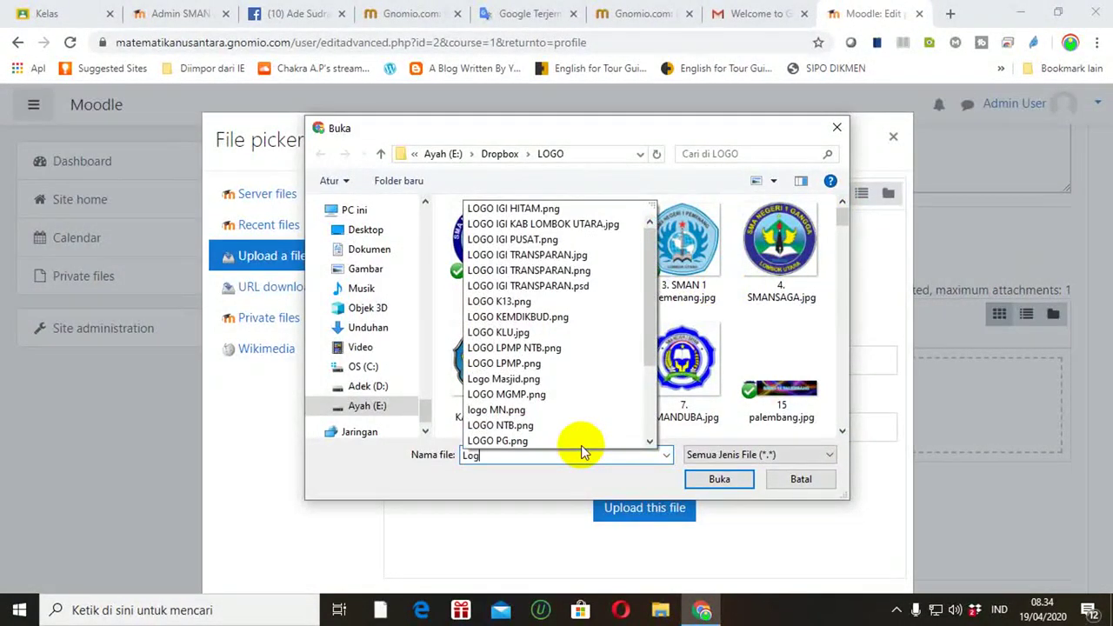
{"action": "type", "text": "o M"}
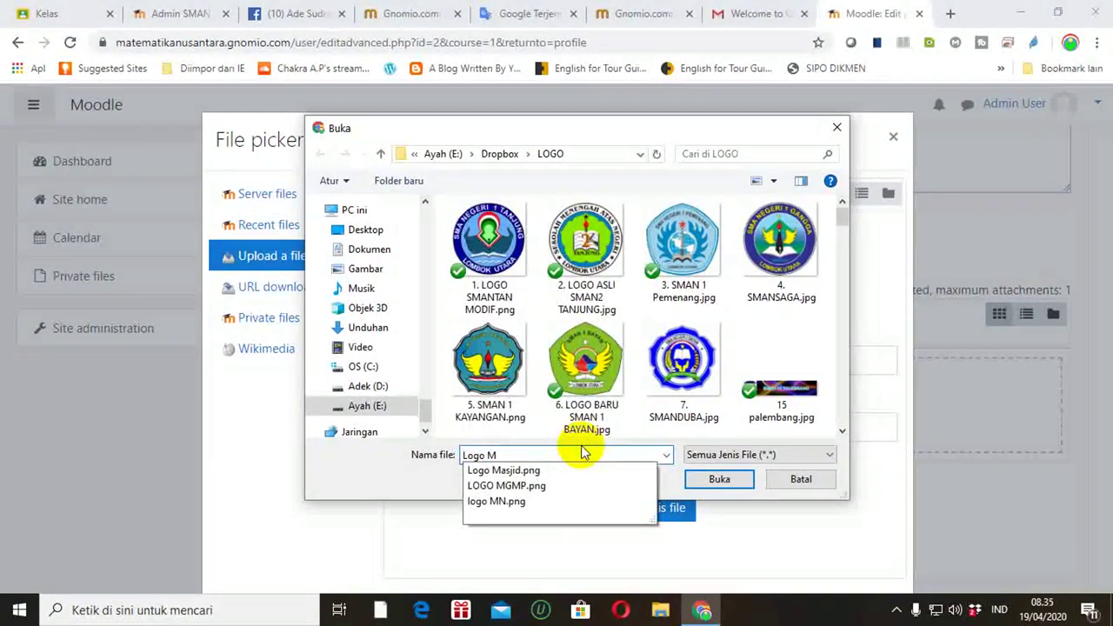
{"action": "left_click", "coordinate": [500, 503]}
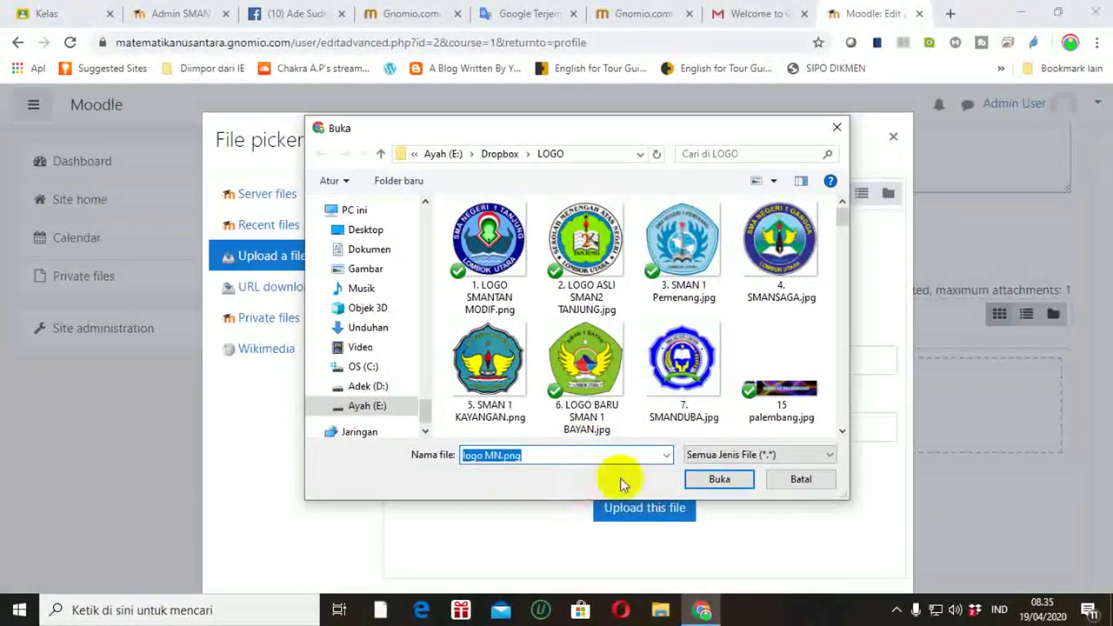
{"action": "left_click", "coordinate": [708, 481]}
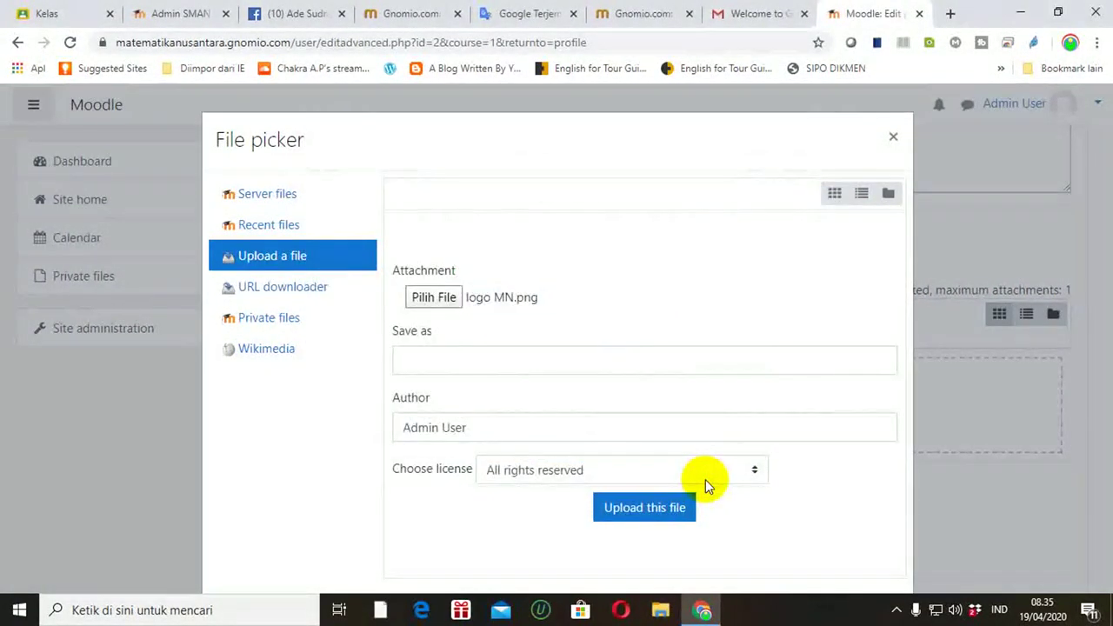
{"action": "left_click", "coordinate": [622, 508]}
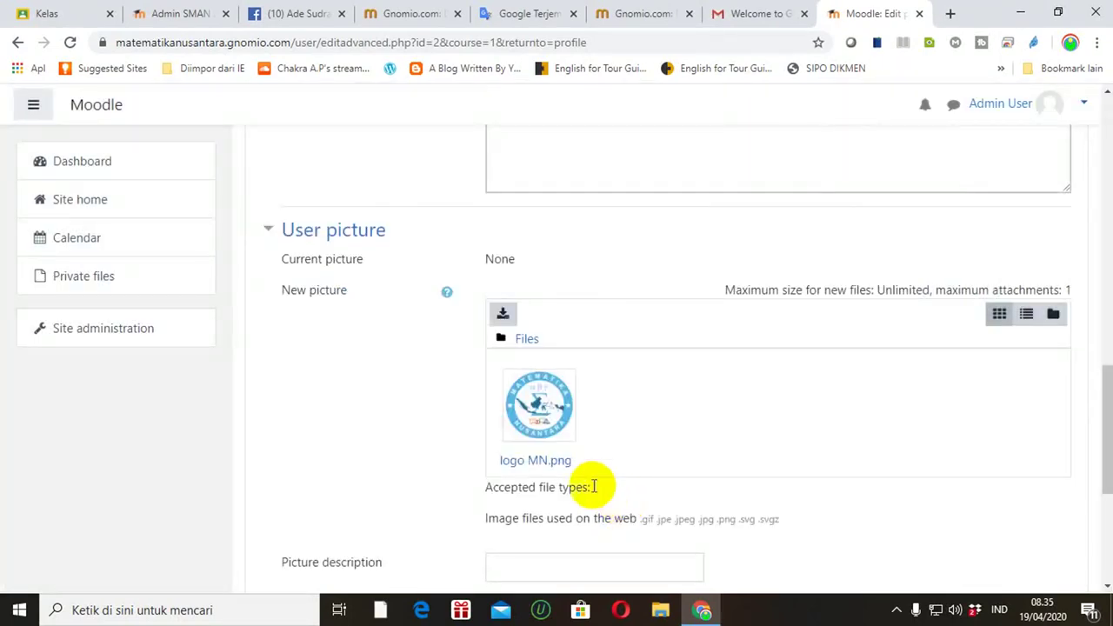
Step: Save the admin profile with Update profile, keeping logo MN.png as the new picture
{"action": "left_click_drag", "start_coordinate": [1105, 393], "coordinate": [1103, 484]}
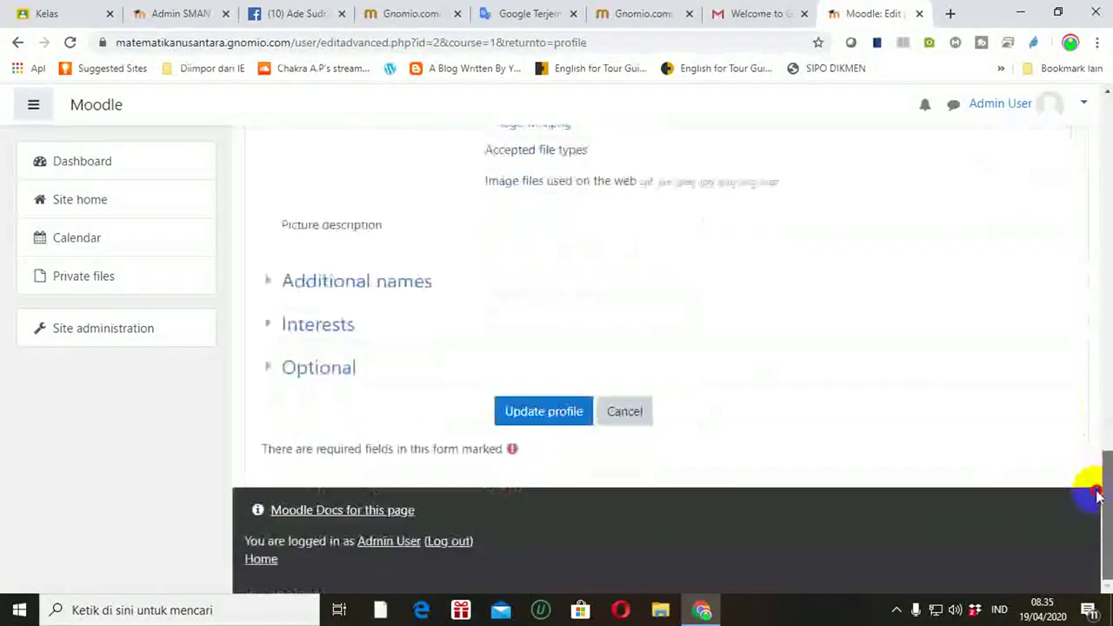
{"action": "left_click", "coordinate": [546, 421]}
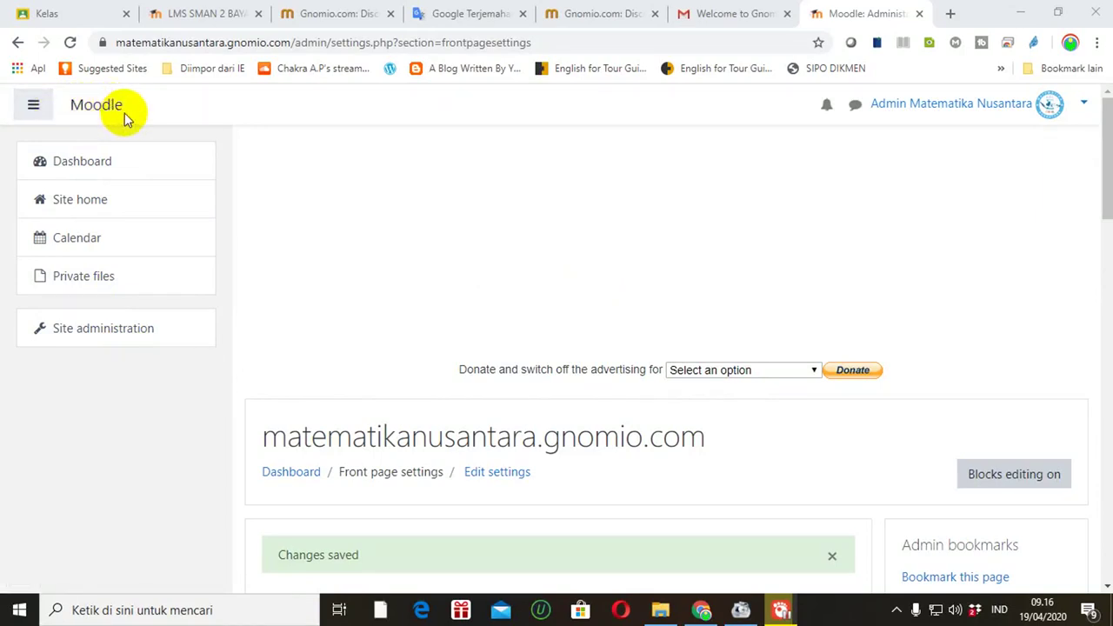
Step: Navigate from Site administration to the Front page settings form showing the full and short site names
{"action": "left_click", "coordinate": [96, 328]}
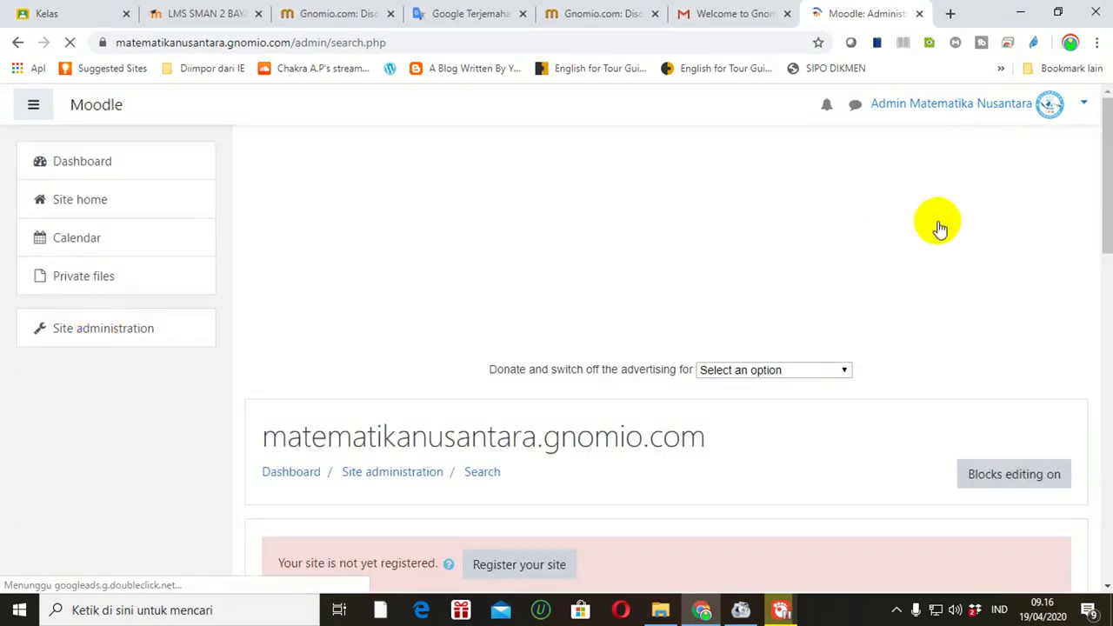
{"action": "left_click_drag", "start_coordinate": [1105, 192], "coordinate": [1105, 518]}
{"action": "left_click", "coordinate": [307, 382]}
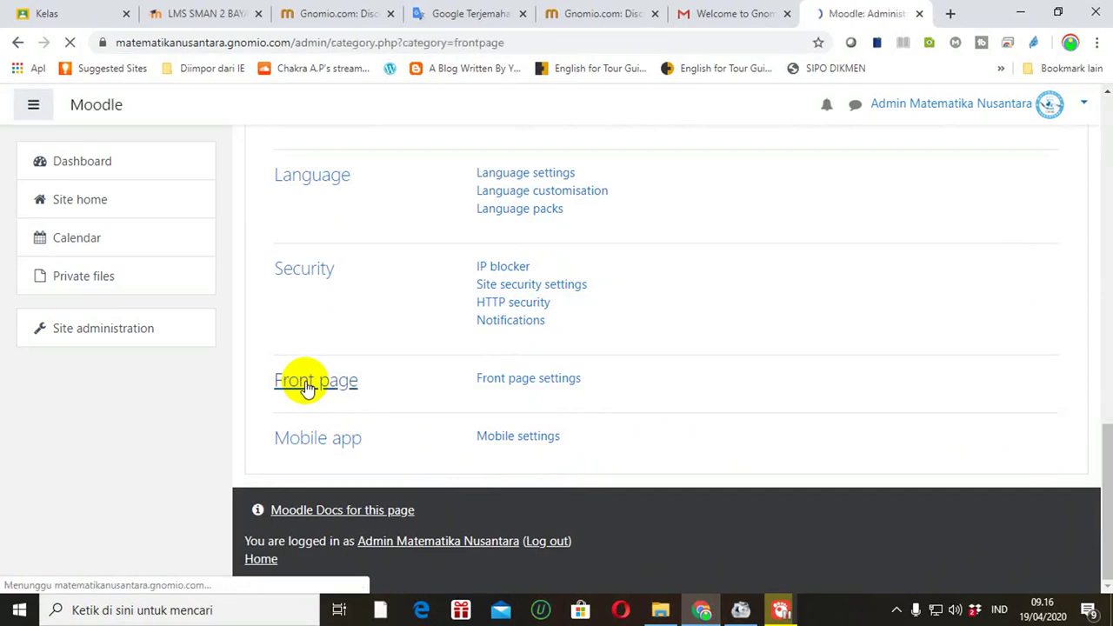
{"action": "left_click_drag", "start_coordinate": [1104, 145], "coordinate": [1105, 230]}
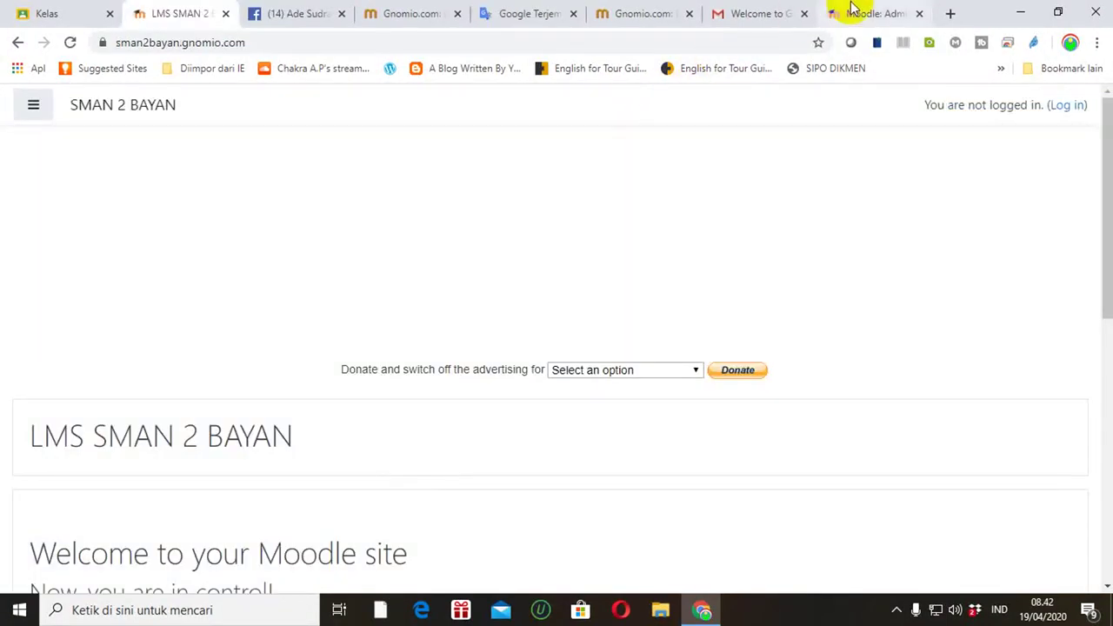
{"action": "left_click", "coordinate": [860, 14]}
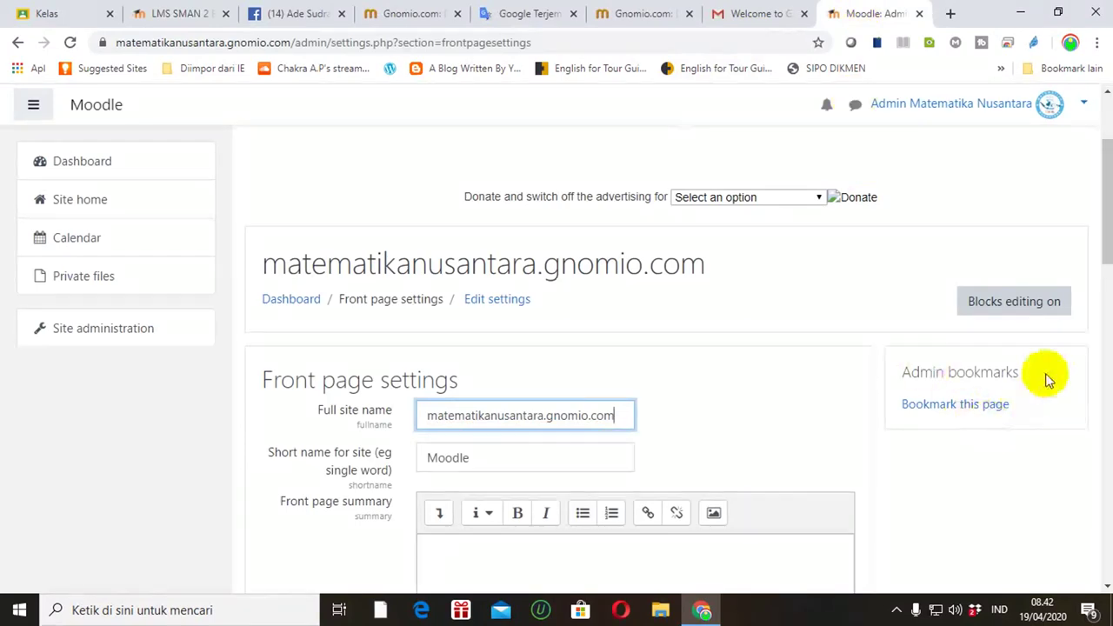
{"action": "left_click_drag", "start_coordinate": [1106, 248], "coordinate": [1107, 254]}
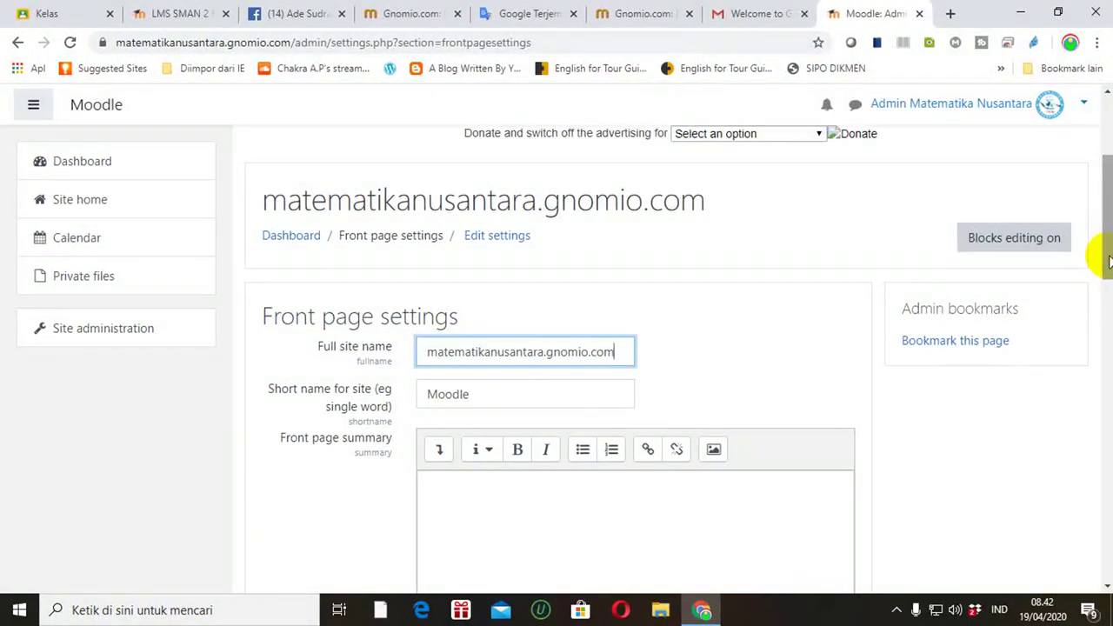
{"action": "mouse_move", "coordinate": [1104, 269]}
{"action": "left_mouse_down"}
{"action": "mouse_move", "coordinate": [1106, 287]}
{"action": "mouse_move", "coordinate": [1106, 276]}
{"action": "left_mouse_up"}
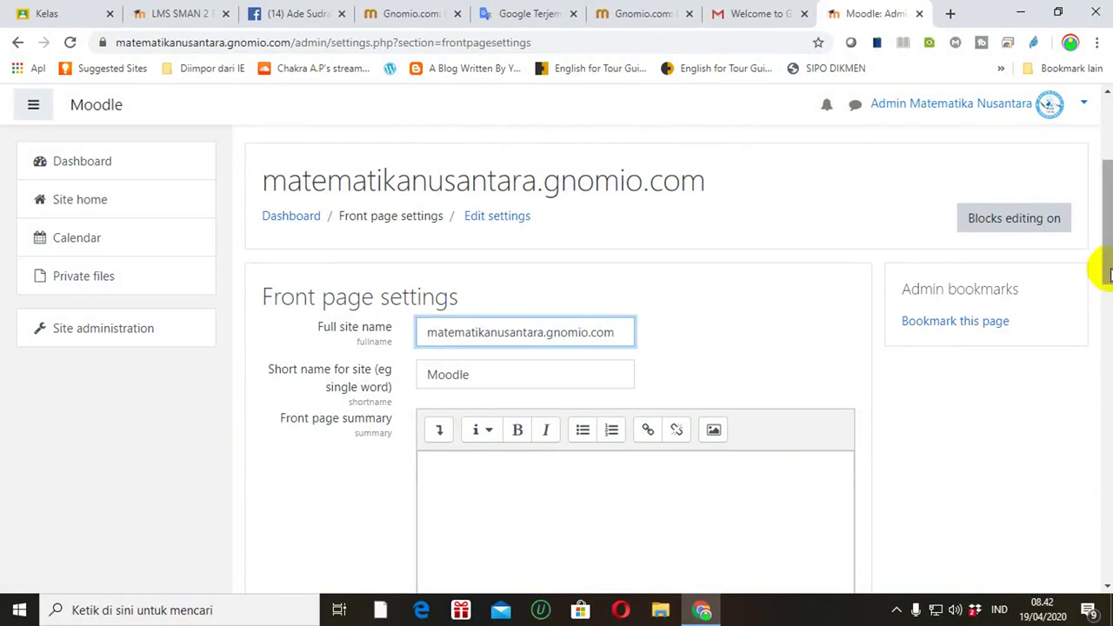
Step: Replace the full site name with 'LMS MATEMATIKA NUSANTARA'
{"action": "left_click", "coordinate": [621, 329]}
{"action": "key", "text": "BackSpace"}
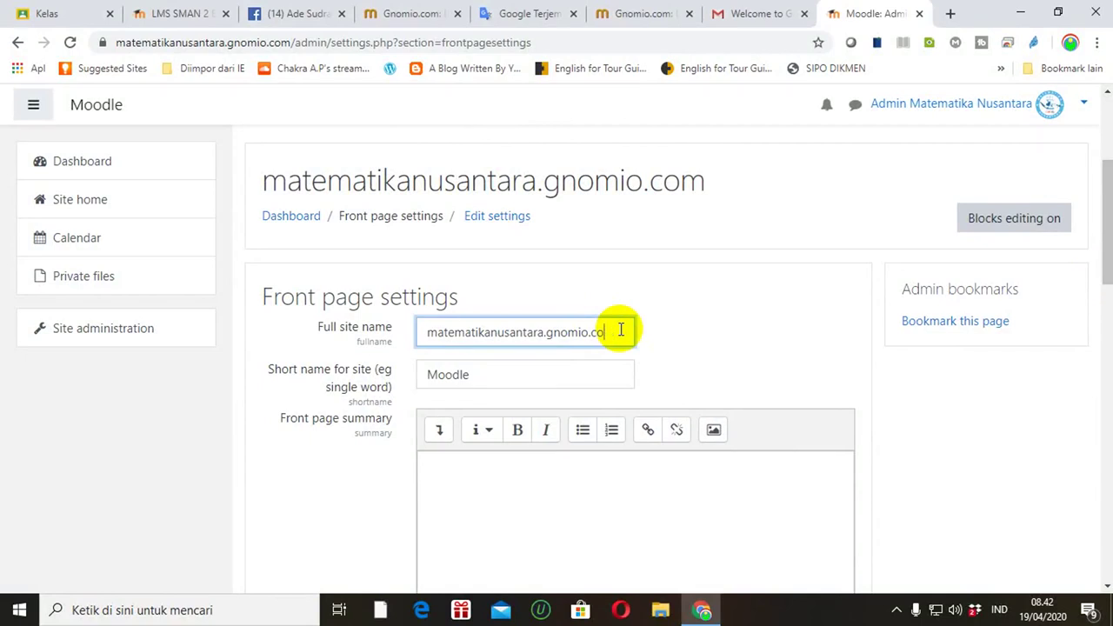
{"action": "key", "text": "BackSpace"}
{"action": "key", "text": "BackSpace"}
{"action": "key", "text": "BackSpace"}
{"action": "key", "text": "BackSpace"}
{"action": "key", "text": "BackSpace"}
{"action": "key", "text": "BackSpace"}
{"action": "key", "text": "BackSpace"}
{"action": "key", "text": "BackSpace"}
{"action": "key", "text": "BackSpace"}
{"action": "key", "text": "BackSpace"}
{"action": "key", "text": "BackSpace"}
{"action": "key", "text": "BackSpace"}
{"action": "key", "text": "BackSpace"}
{"action": "key", "text": "BackSpace"}
{"action": "key", "text": "BackSpace"}
{"action": "key", "text": "BackSpace"}
{"action": "key", "text": "BackSpace"}
{"action": "key", "text": "BackSpace"}
{"action": "key", "text": "BackSpace"}
{"action": "key", "text": "BackSpace"}
{"action": "type", "text": "L"}
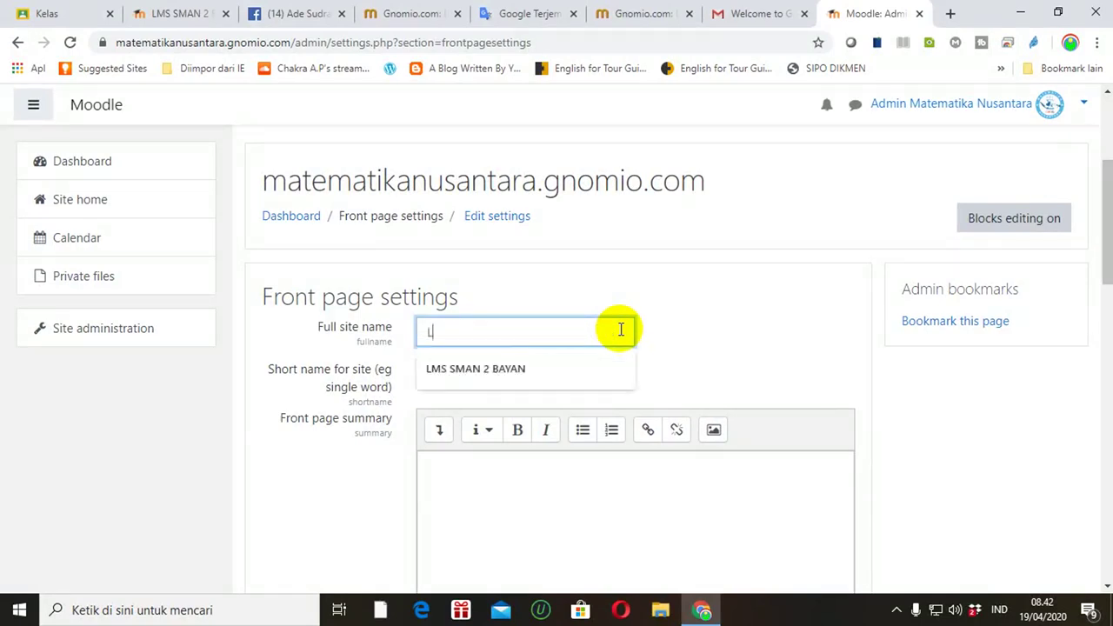
{"action": "type", "text": "MS M"}
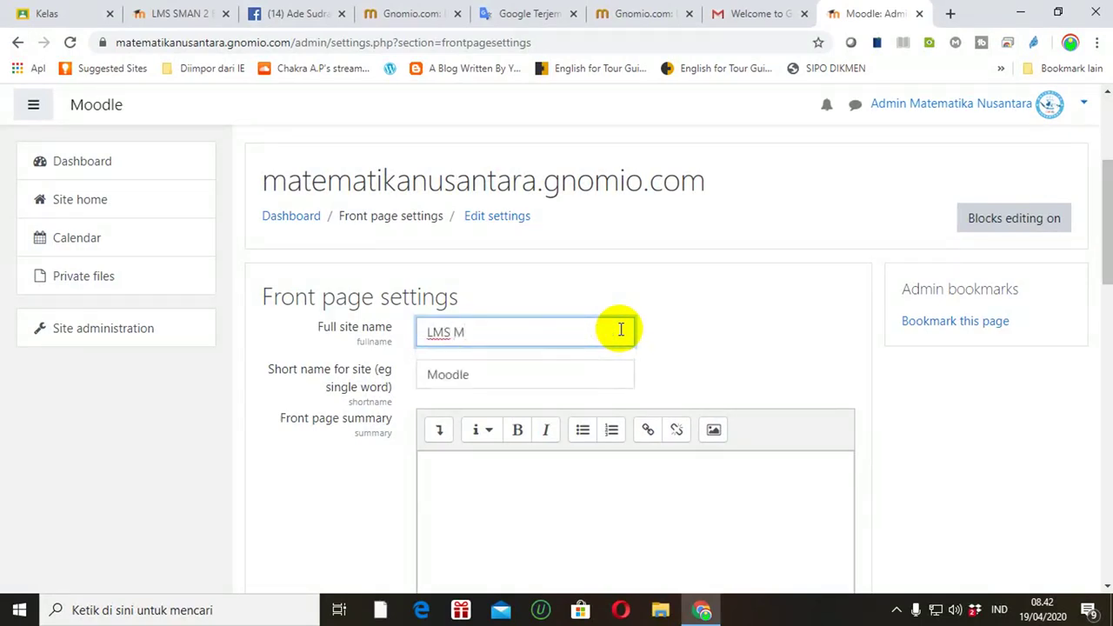
{"action": "type", "text": "ATEMATIKA NUSANTARA"}
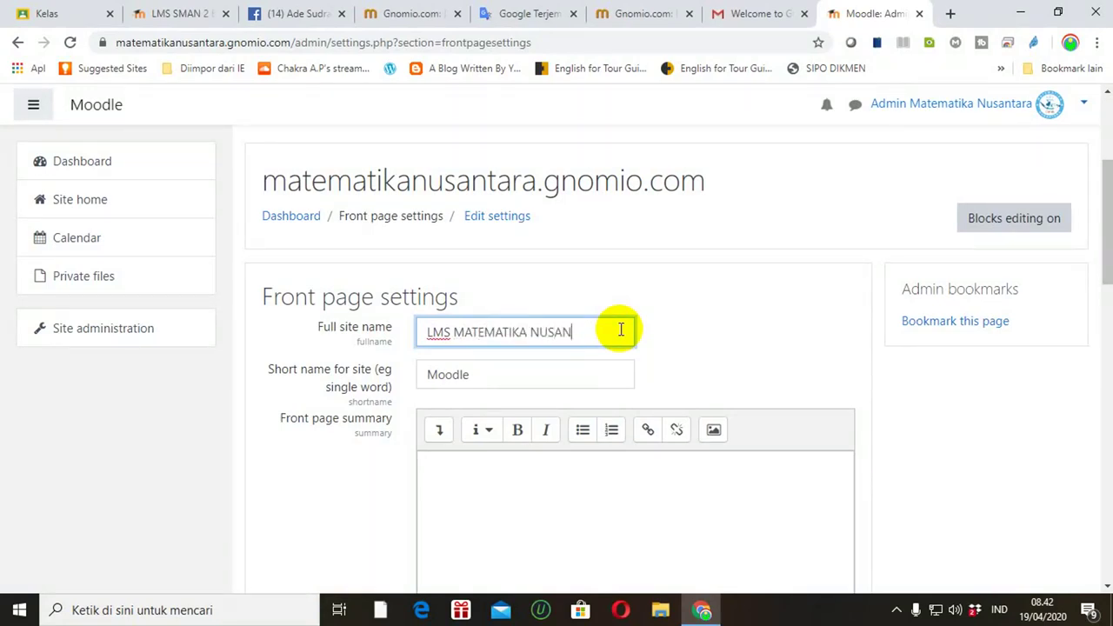
Step: Change the short site name from Moodle to 'MATEMATIKA NUSANTARA' and save the changes
{"action": "left_click", "coordinate": [492, 376]}
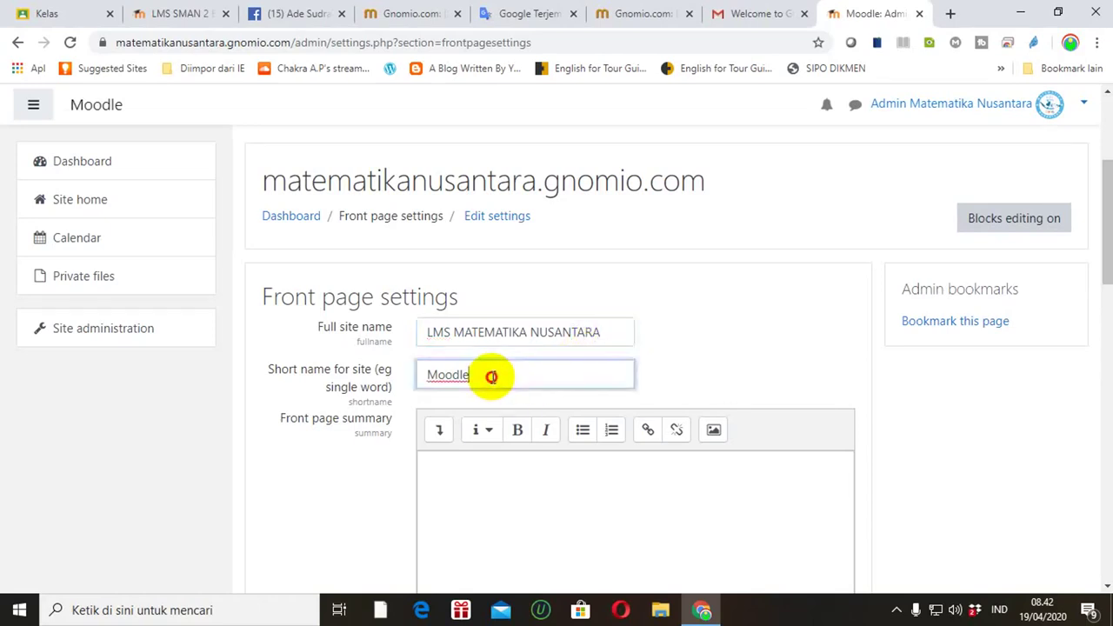
{"action": "key", "text": "BackSpace"}
{"action": "key", "text": "BackSpace"}
{"action": "key", "text": "BackSpace"}
{"action": "key", "text": "BackSpace"}
{"action": "key", "text": "BackSpace"}
{"action": "key", "text": "BackSpace"}
{"action": "type", "text": "MATEMATI"}
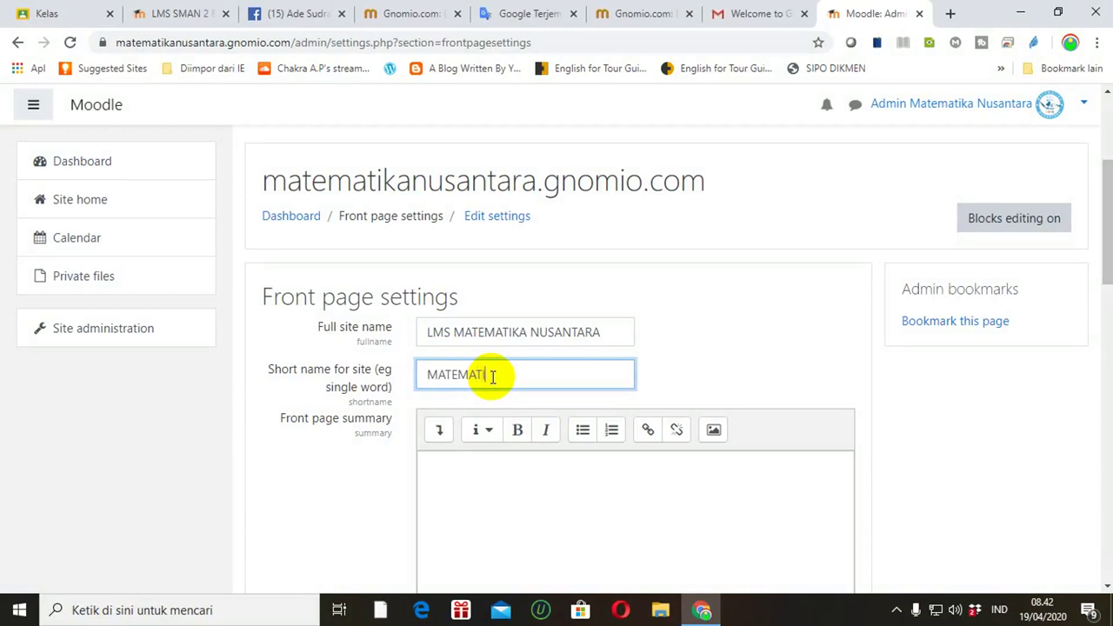
{"action": "type", "text": "KA NUSANTARA"}
{"action": "left_click", "coordinate": [722, 341]}
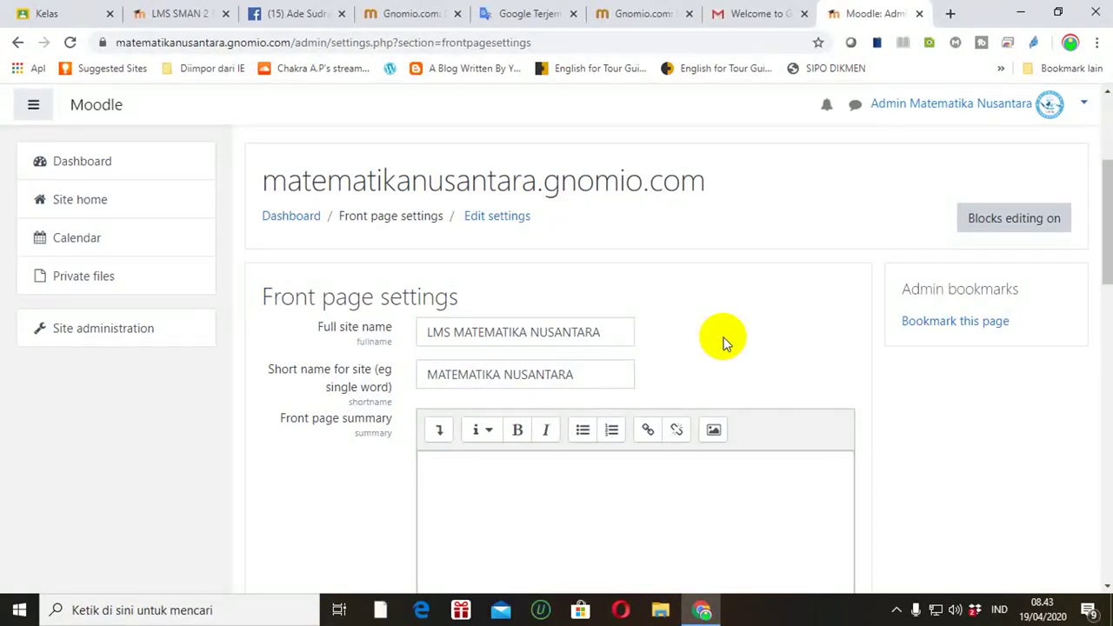
{"action": "left_click_drag", "start_coordinate": [455, 334], "coordinate": [621, 331]}
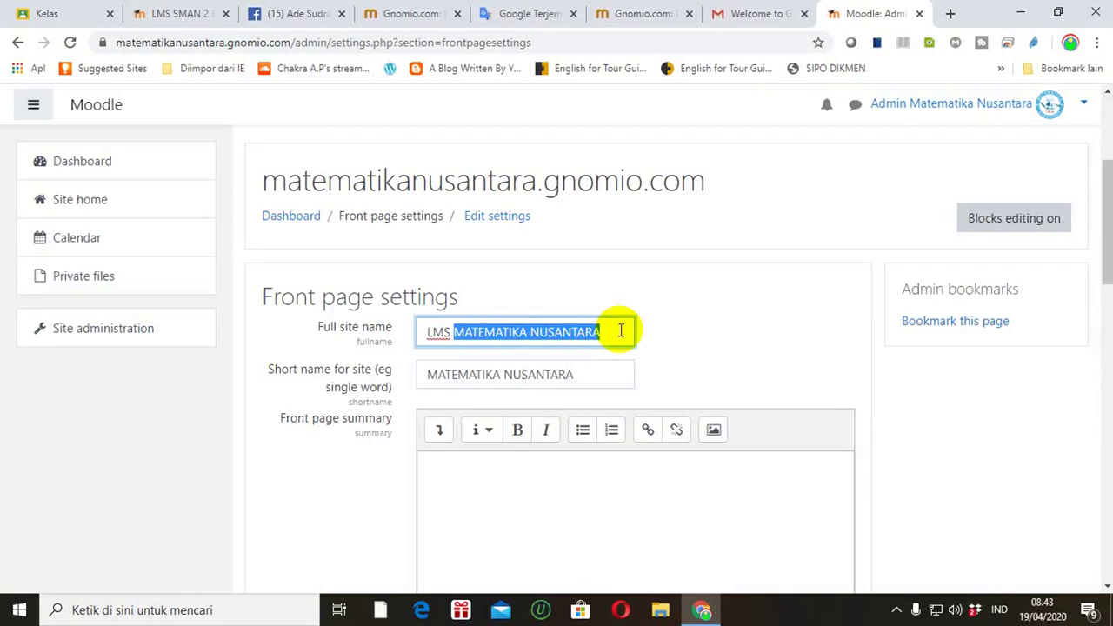
{"action": "left_click", "coordinate": [583, 380]}
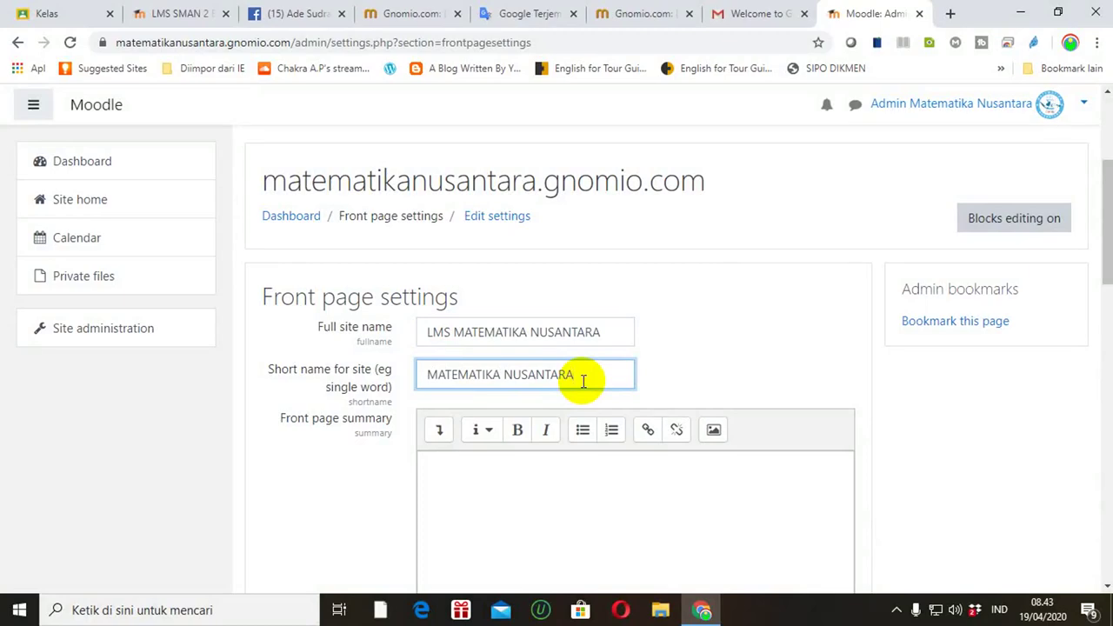
{"action": "left_click_drag", "start_coordinate": [1101, 244], "coordinate": [1102, 542]}
{"action": "left_click", "coordinate": [471, 430]}
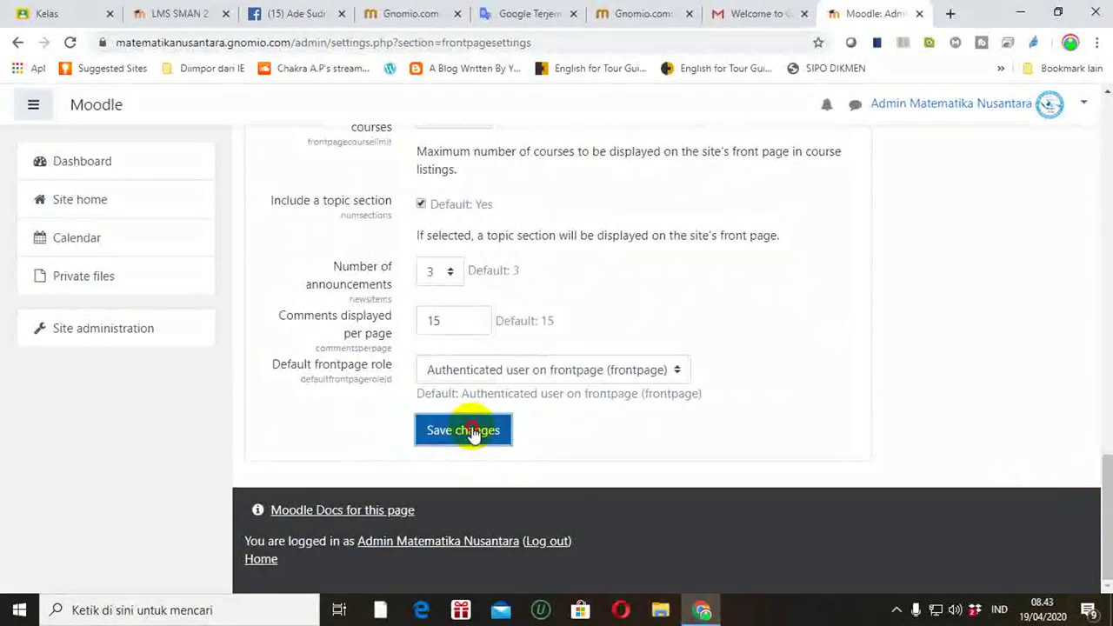